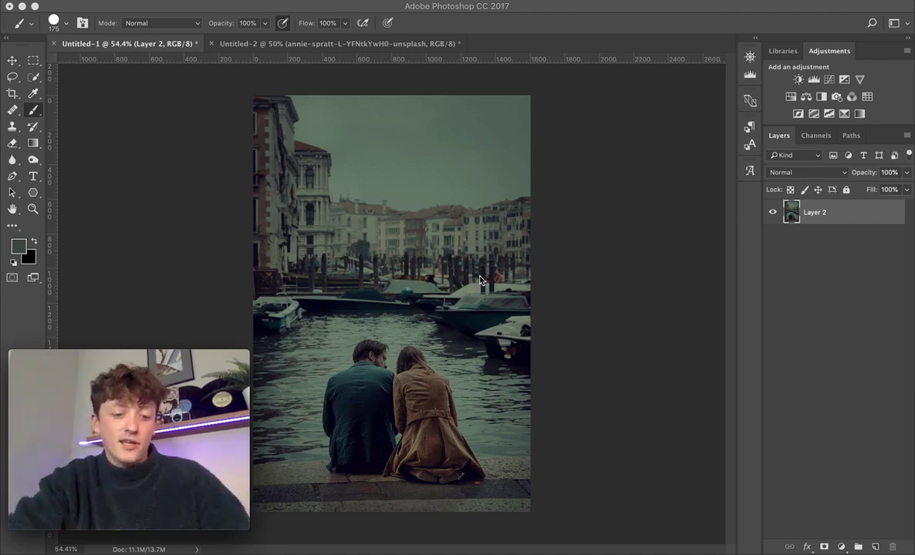
- Switch to Chrome and look through the three open Instagram pages, ending on the reference post of the couple in Venice
key(super+Tab)
key(super+Tab)
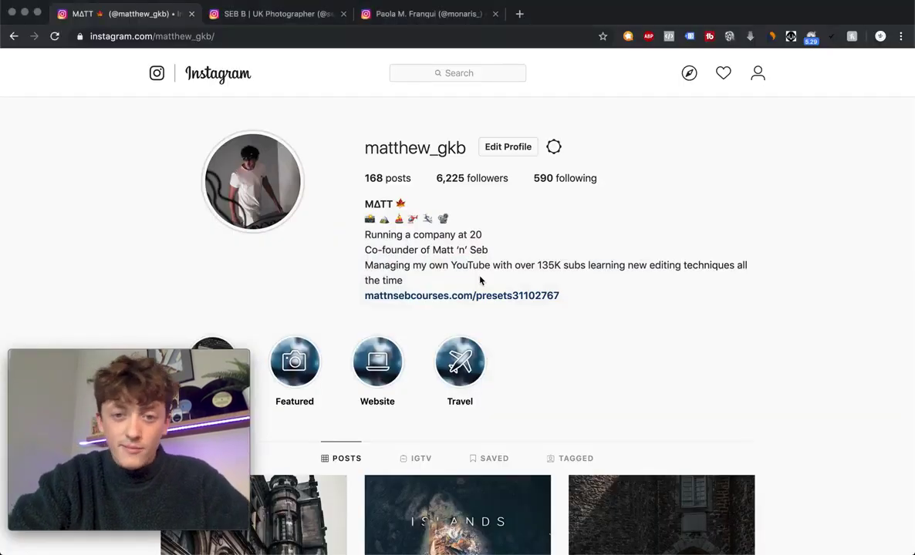
click(397, 21)
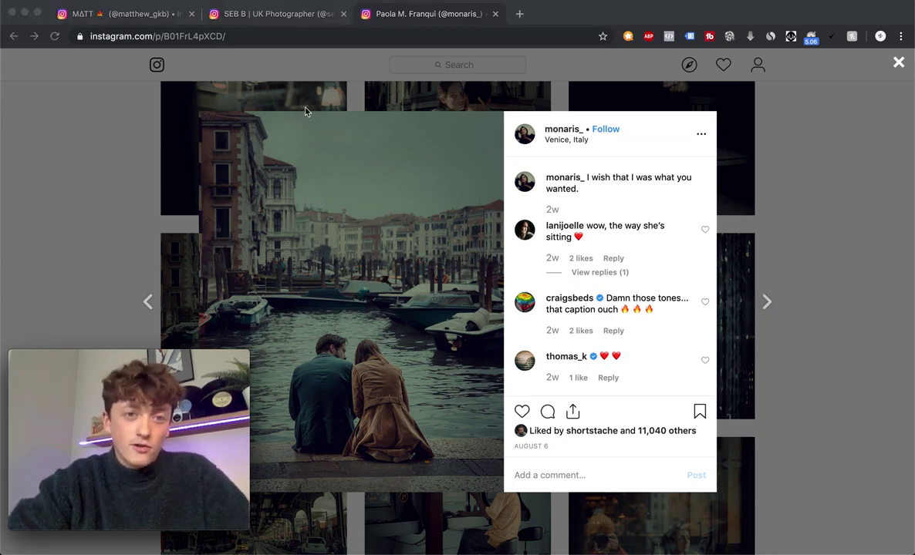
click(282, 20)
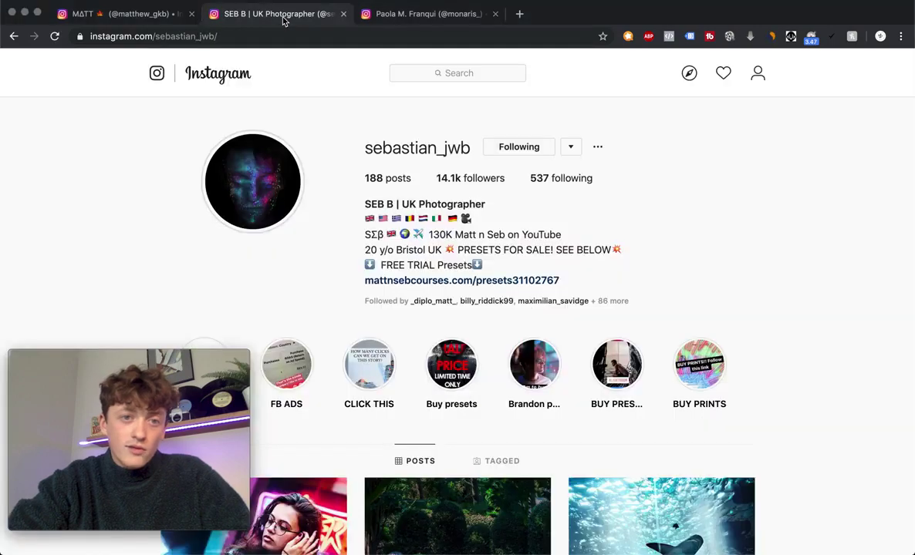
click(135, 15)
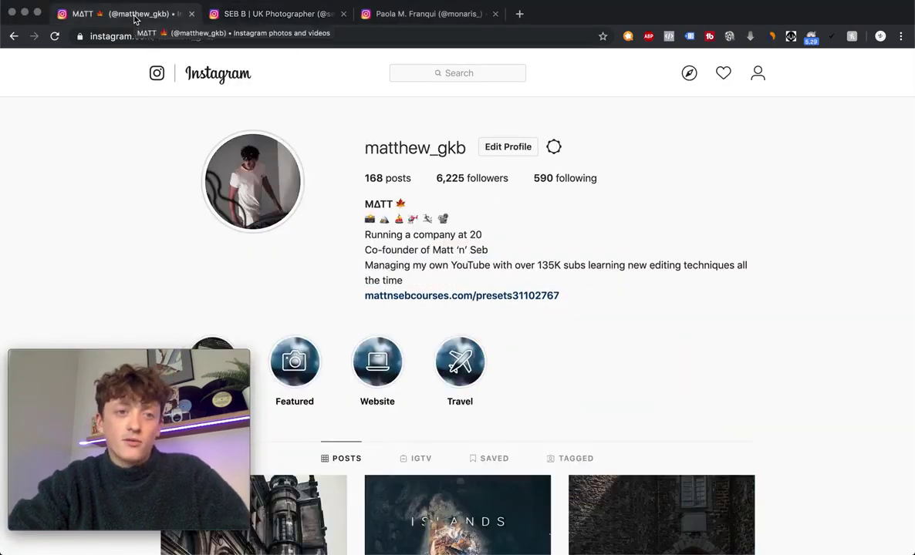
click(282, 21)
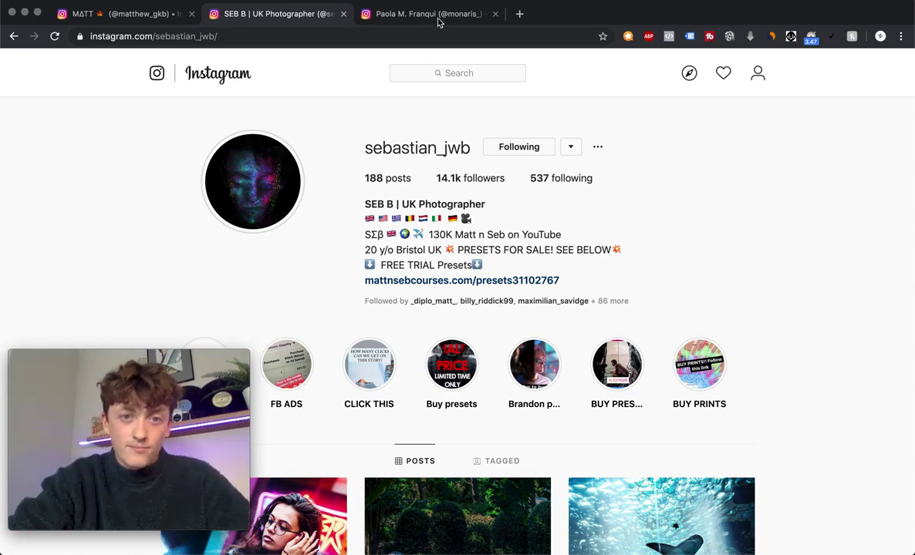
click(407, 18)
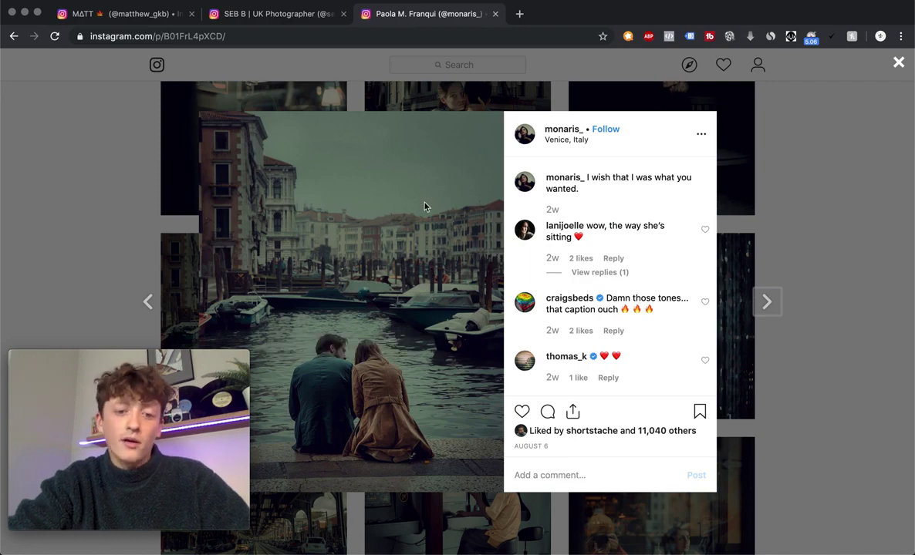
- Switch back to Photoshop and compare the reference image in Untitled-1 with the canal photo in Untitled-2
key(super+Tab)
click(461, 271)
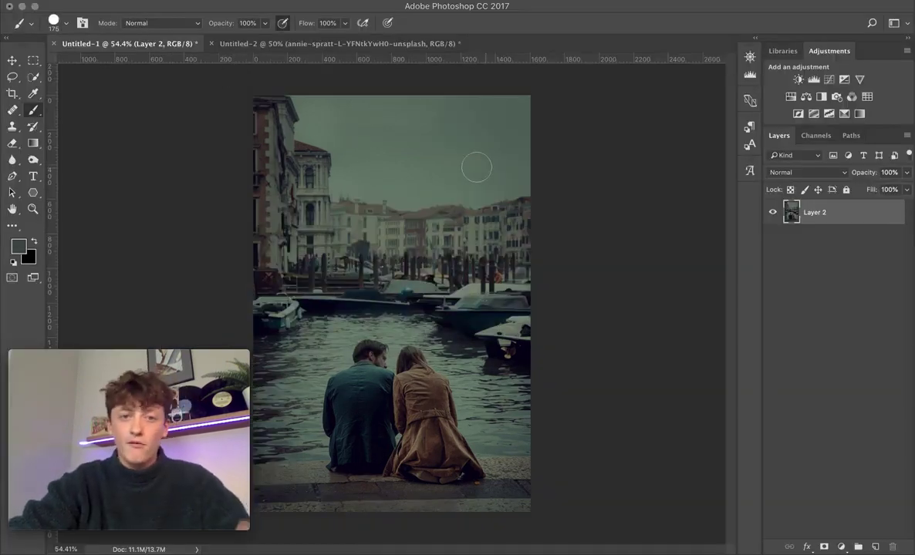
click(335, 45)
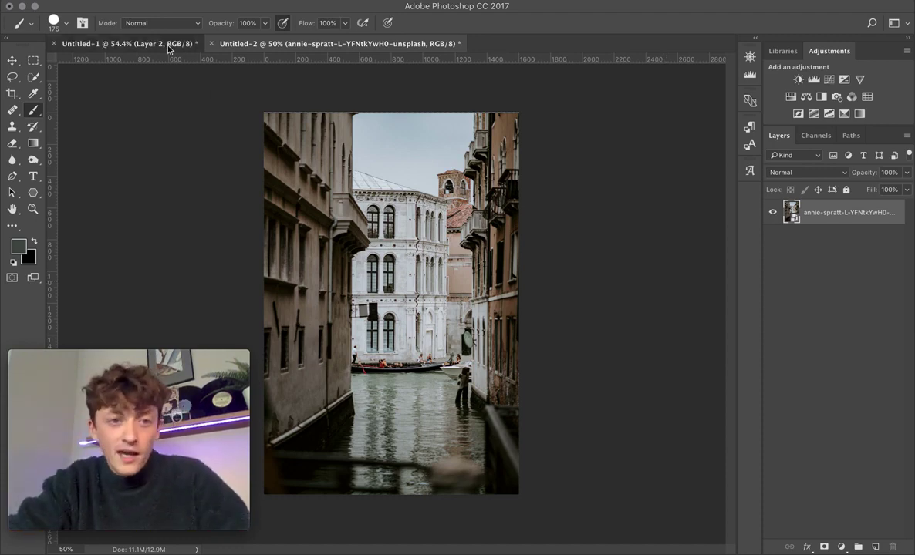
click(127, 44)
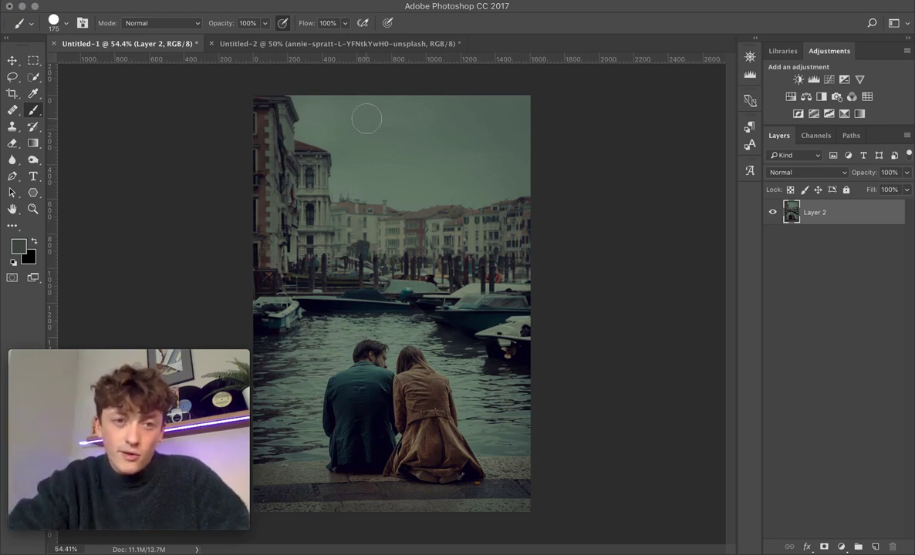
click(340, 44)
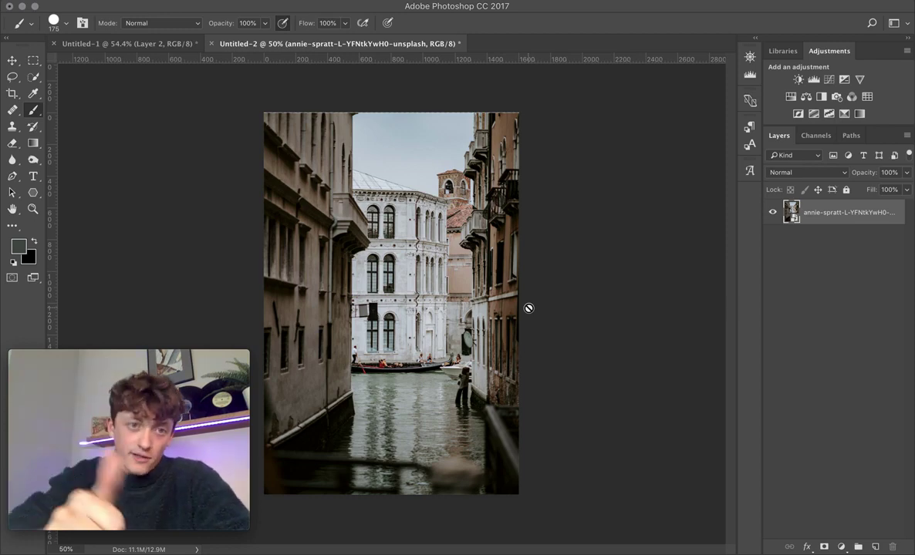
click(171, 43)
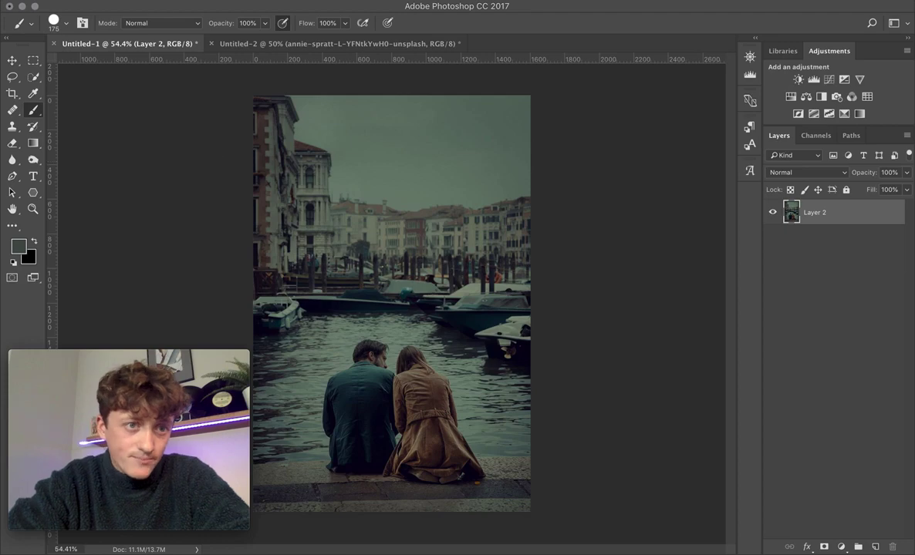
- Open the reference image in Save for Web (Legacy) and limit the GIF color table to 10 colors
click(115, 0)
mouse_move(159, 165)
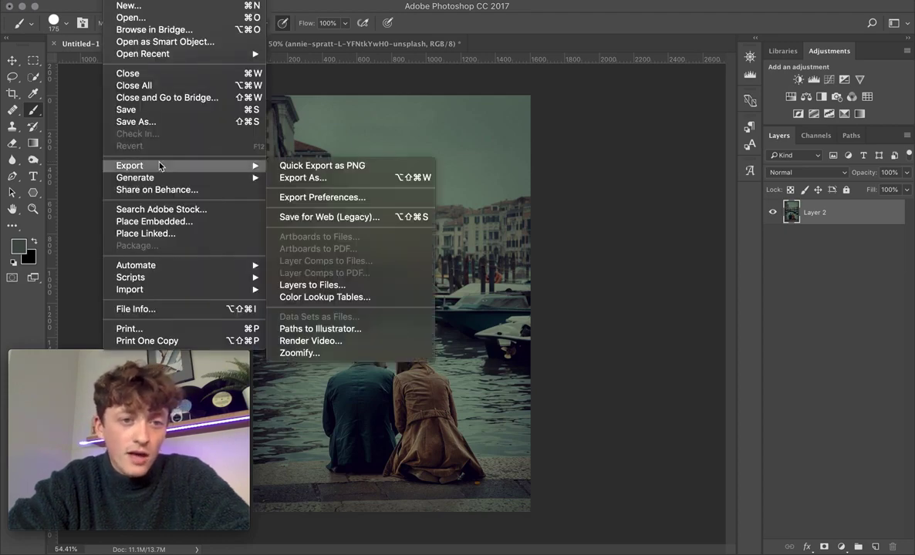
click(319, 217)
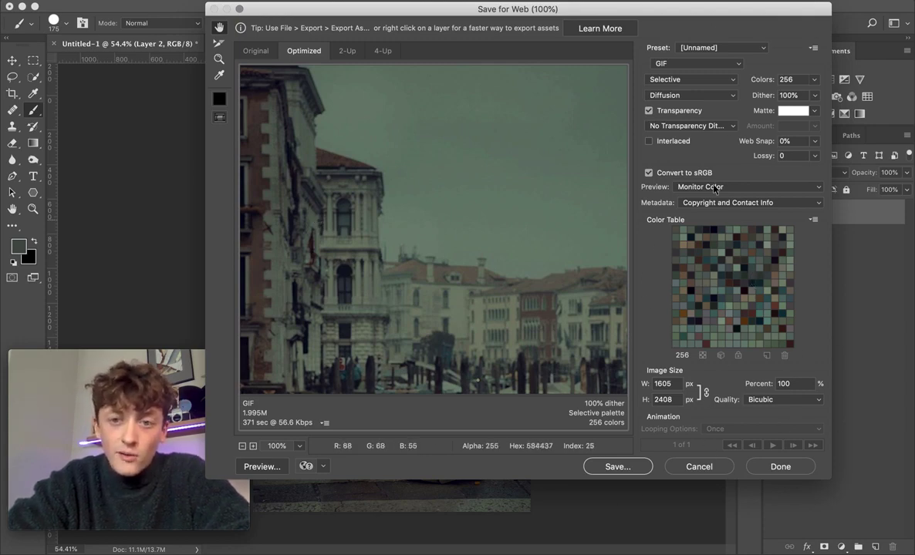
double_click(806, 79)
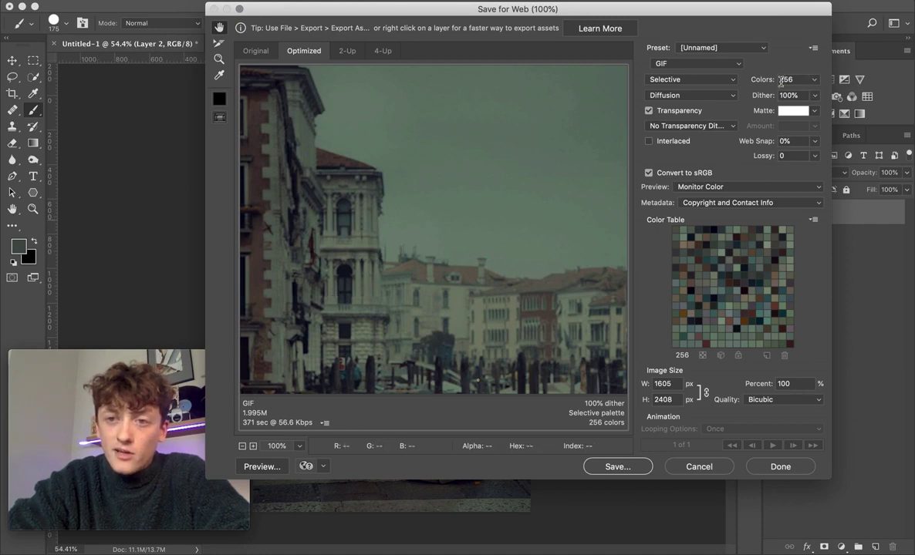
text(10)
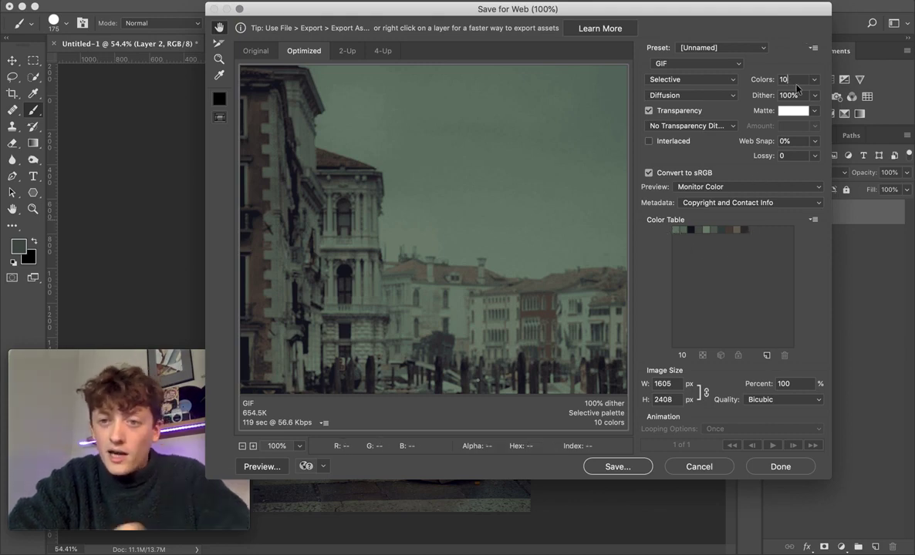
- Try 20 colors in the GIF color table and return the count to 10
click(768, 83)
text(20)
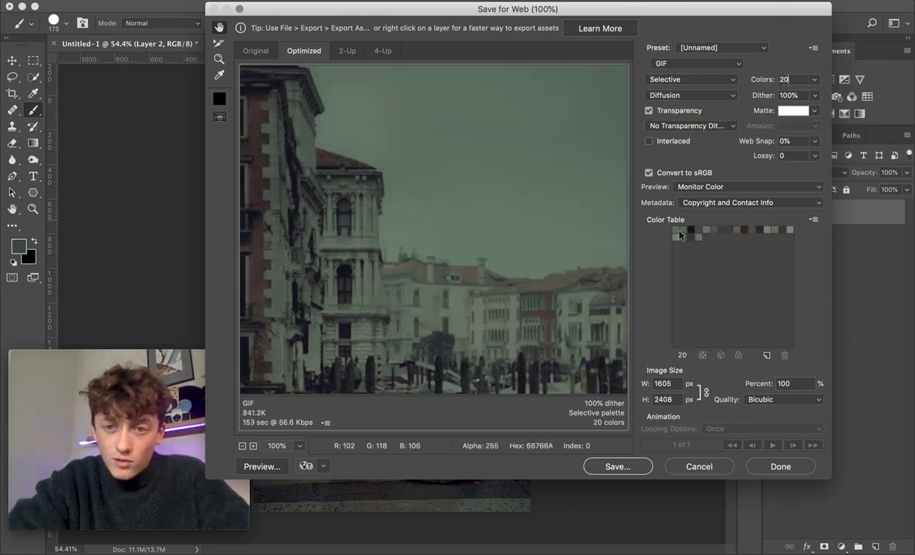
click(771, 84)
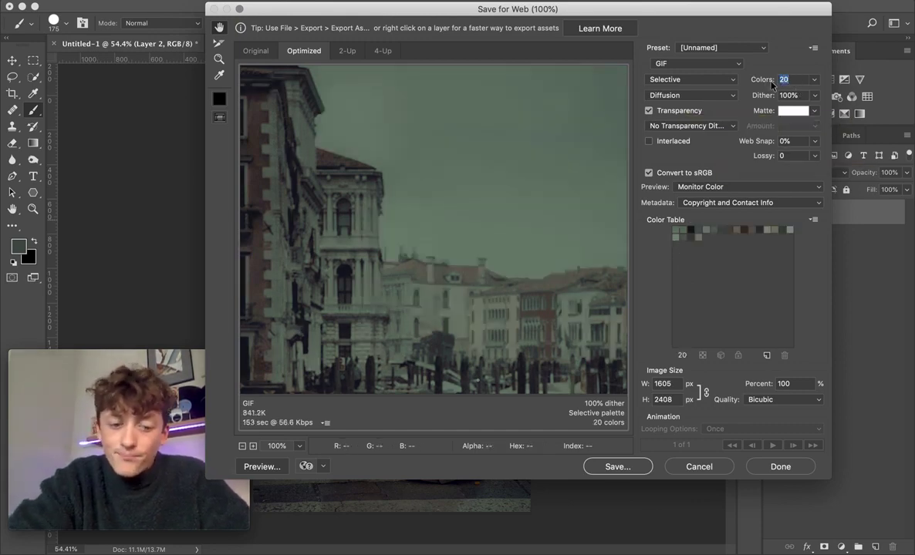
text(10)
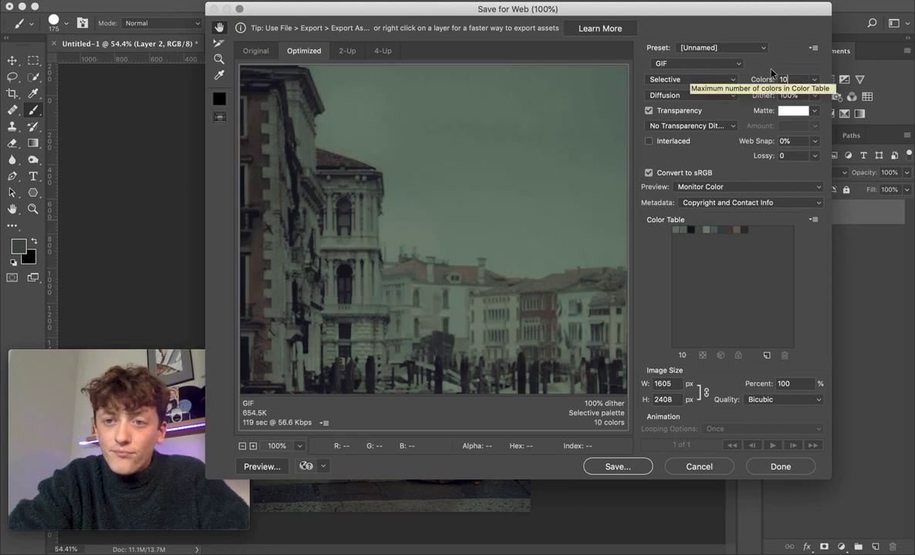
- Look at the color table's save option and cancel the Save for Web export
click(815, 222)
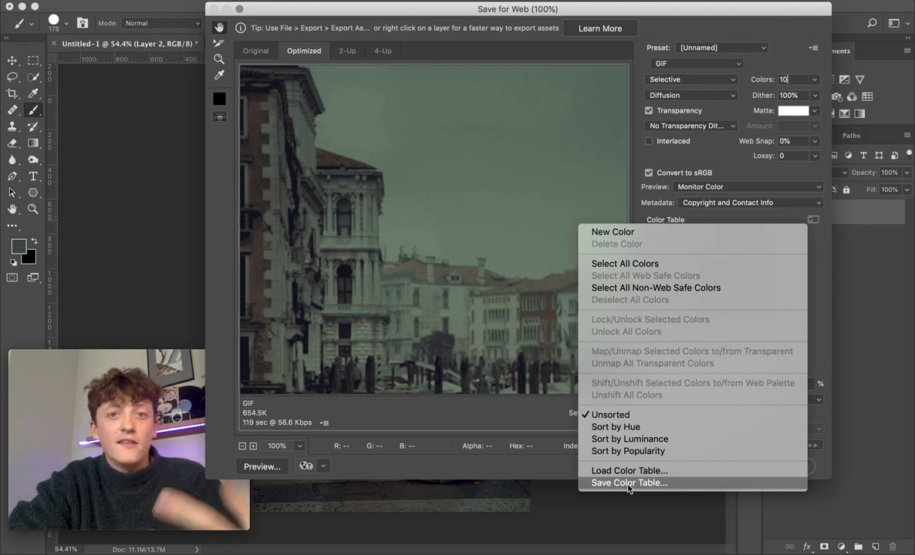
click(737, 175)
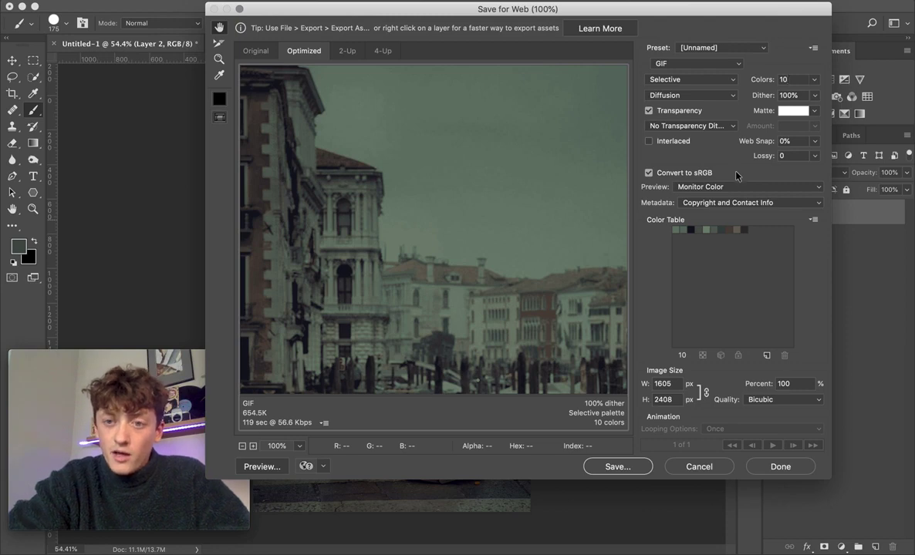
click(684, 471)
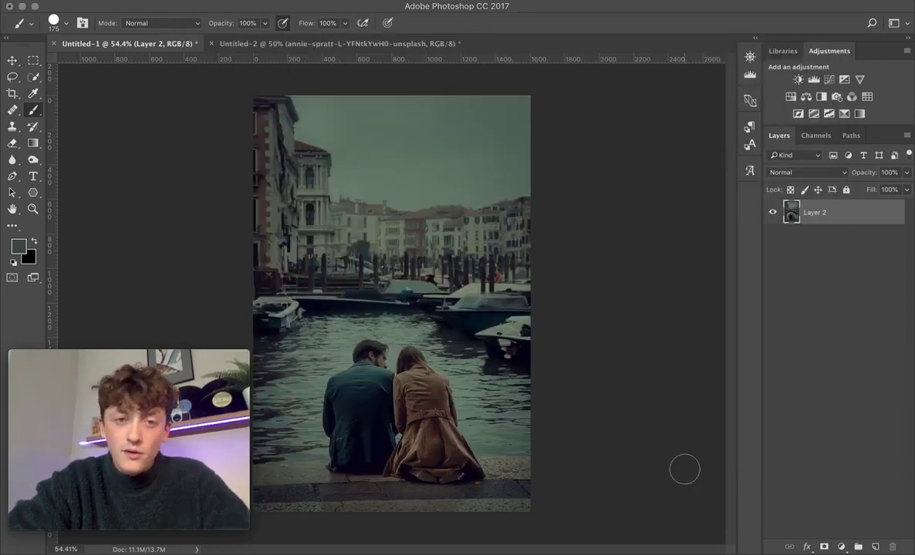
- Add a Gradient Map adjustment layer above the canal photo in Untitled-2
click(443, 44)
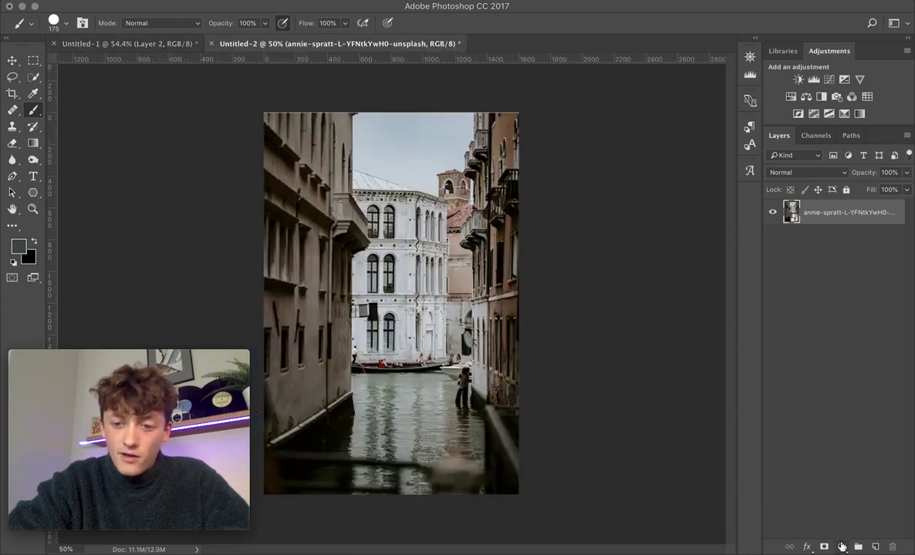
click(840, 547)
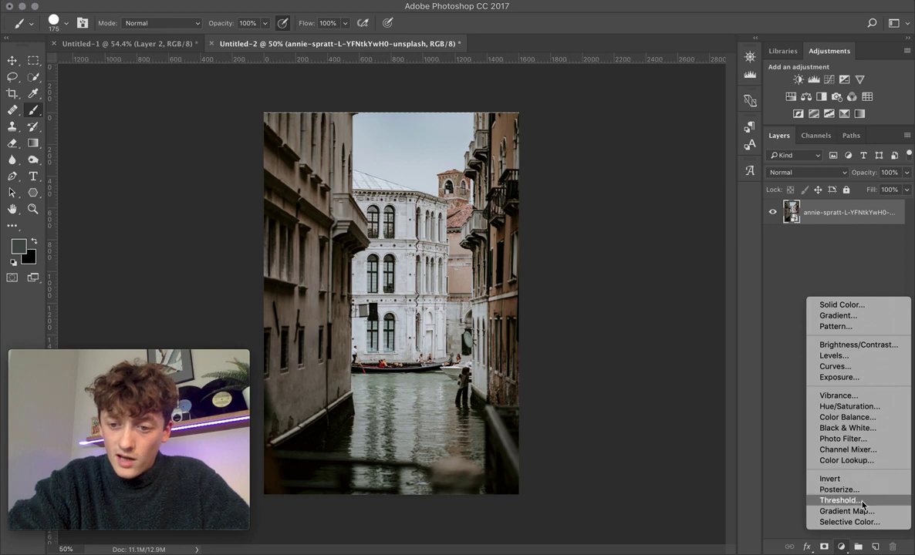
click(851, 512)
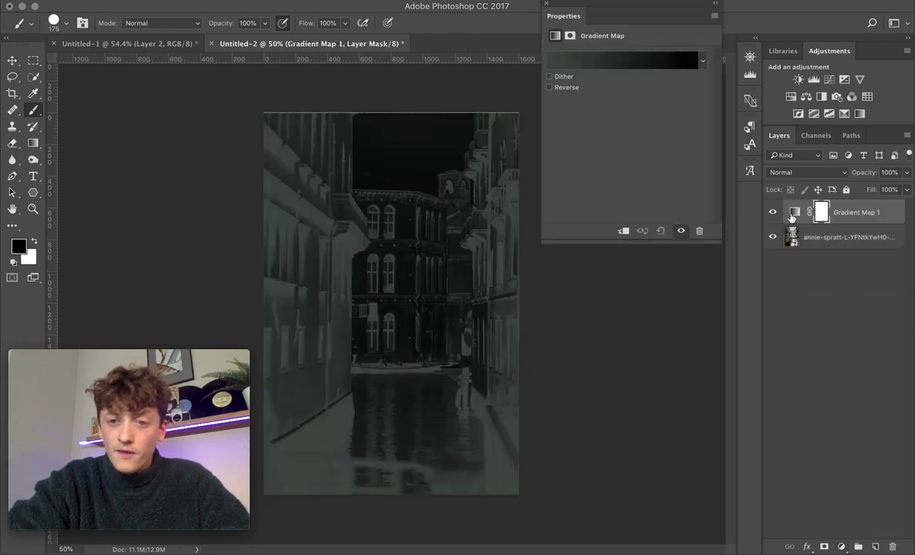
- Open the gradient map's gradient for editing and display the Swatches
click(645, 65)
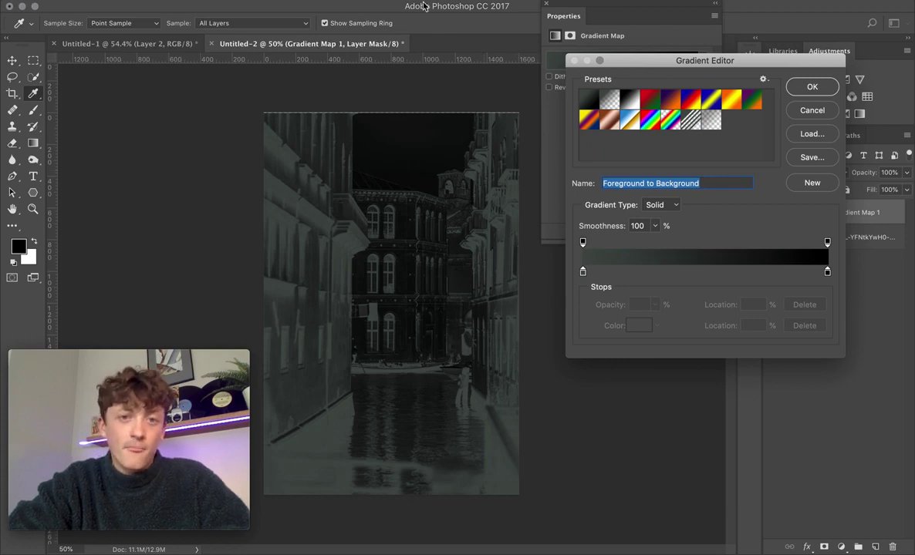
click(394, 0)
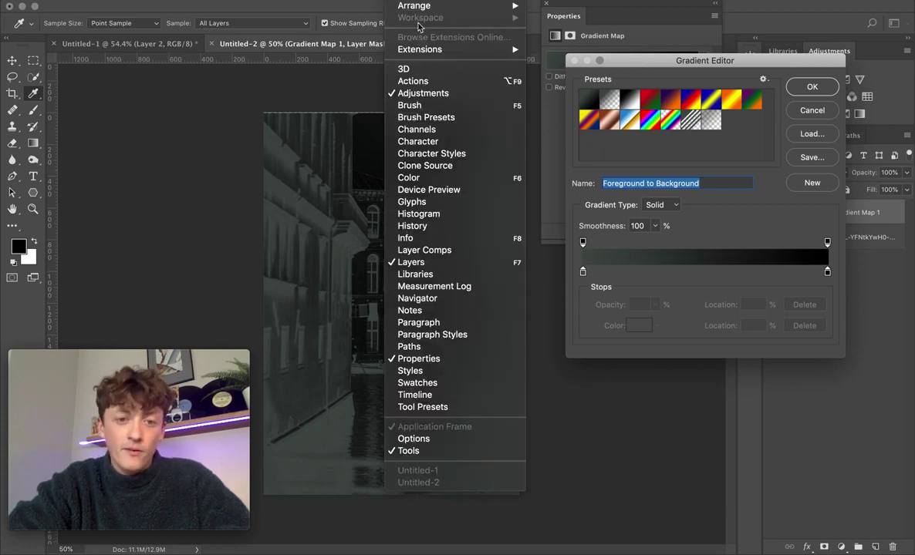
click(422, 383)
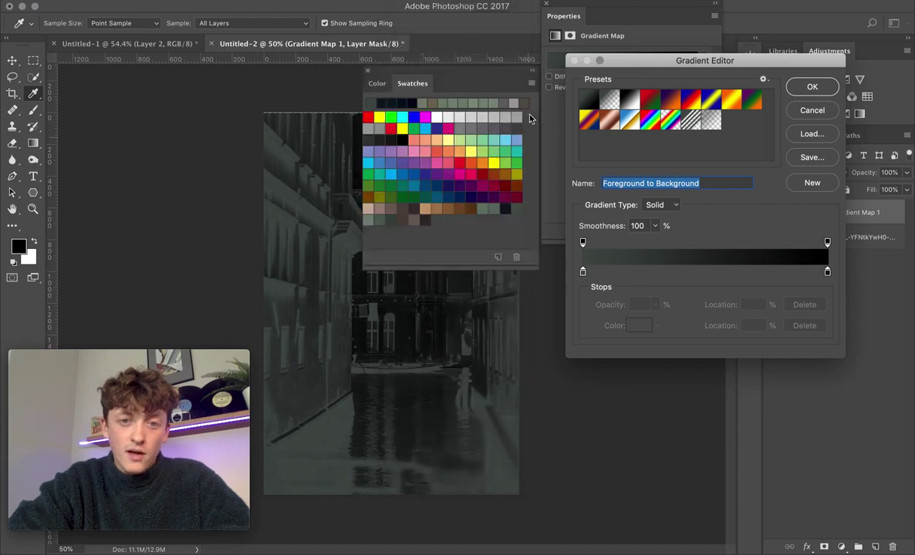
click(532, 84)
key(Escape)
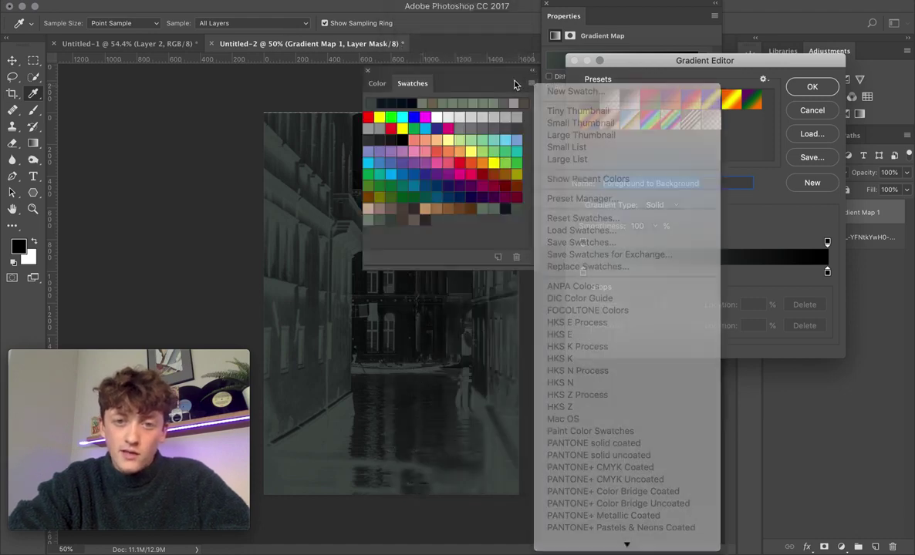
drag(707, 60, 592, 60)
drag(522, 70, 598, 71)
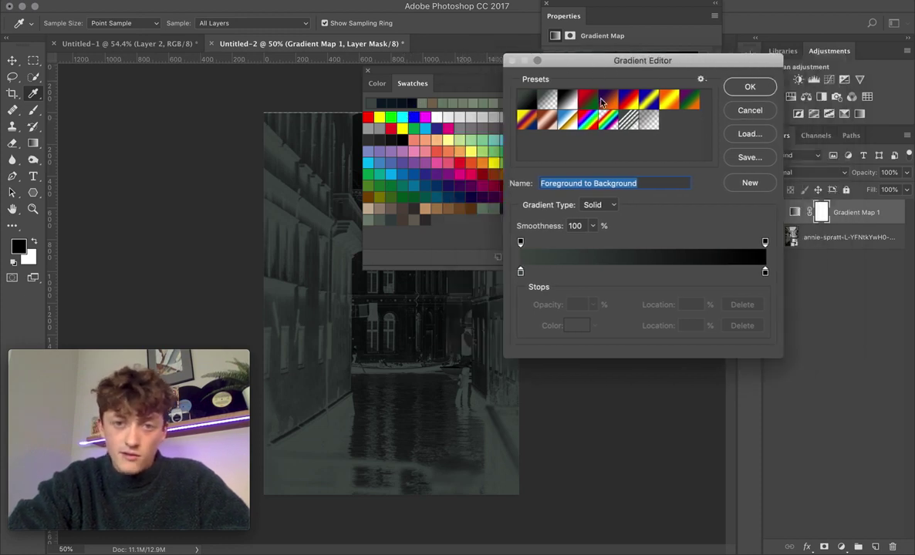
key(Escape)
- Reset the color swatches, replacing the current set with the default colors
click(531, 71)
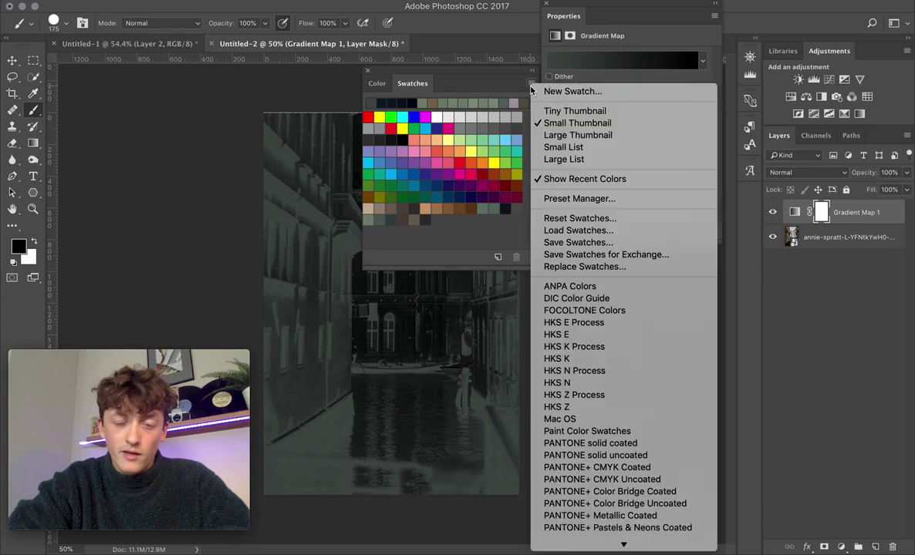
click(586, 218)
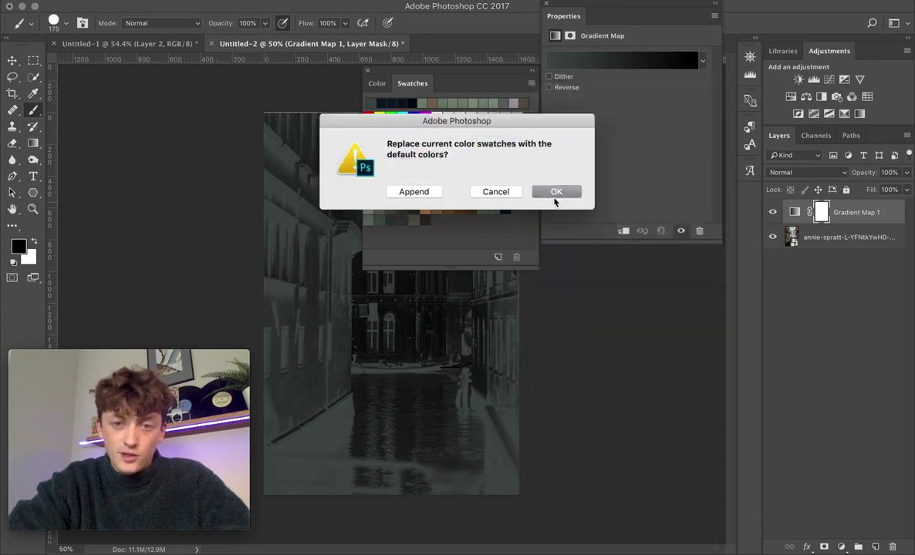
click(555, 193)
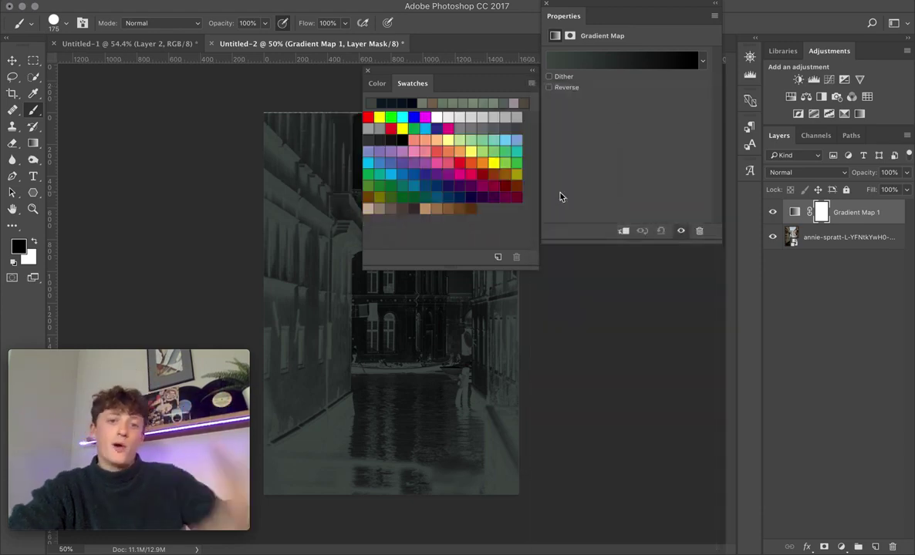
- Load the saved color table Venice 2.0.act from the Colour Table folder into the swatches
click(532, 83)
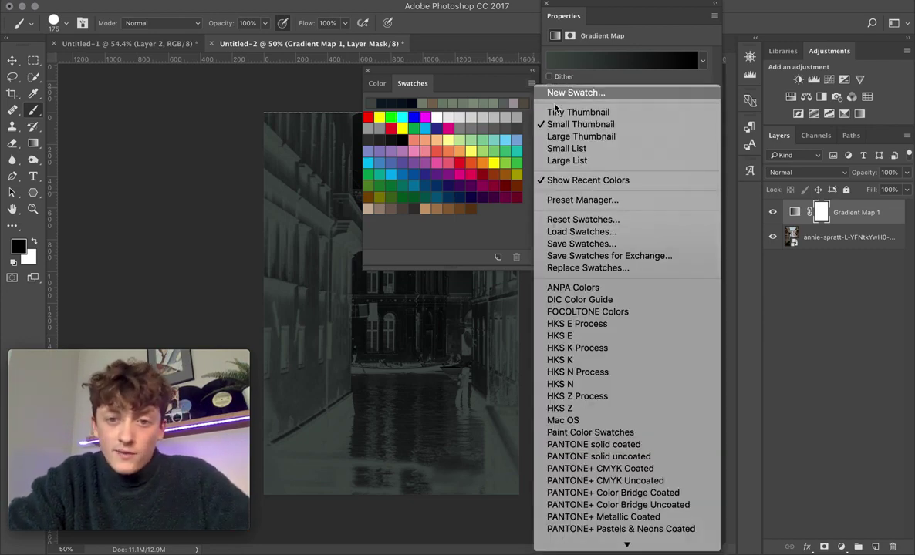
click(591, 233)
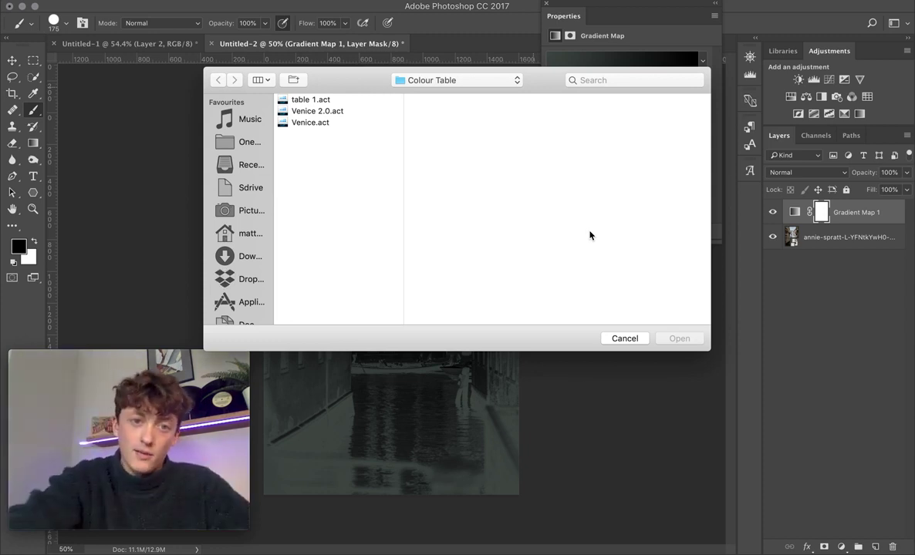
click(336, 112)
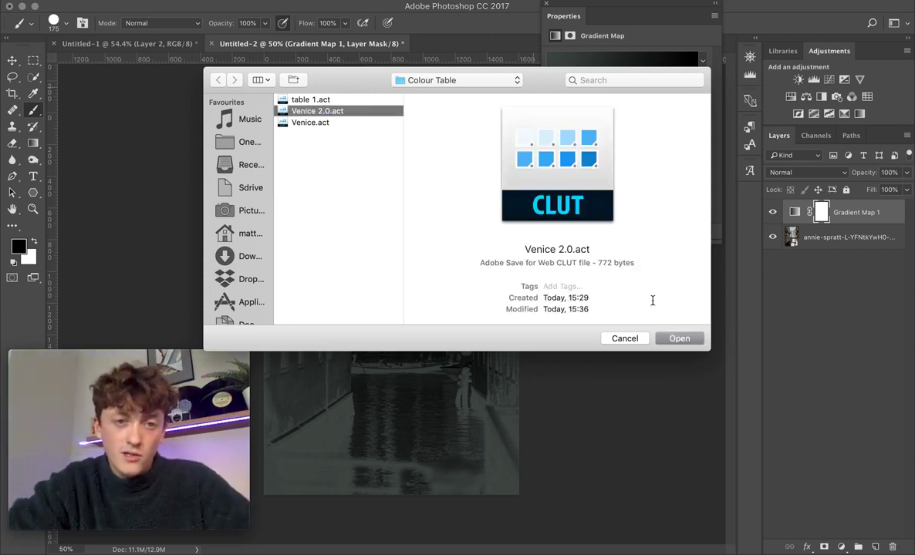
click(681, 339)
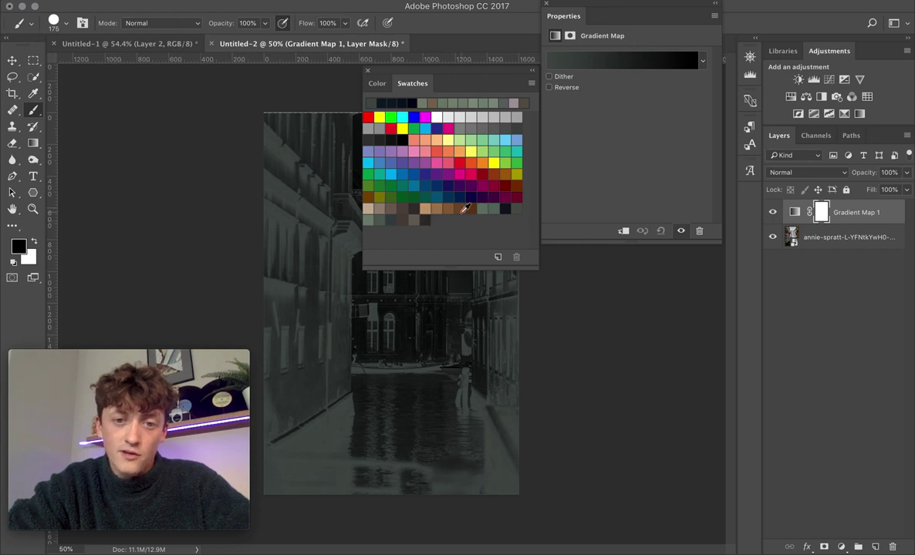
- Open the gradient map's gradient for editing and set its starting color stop to the loaded dark navy swatch 11121d at 11% location
click(640, 66)
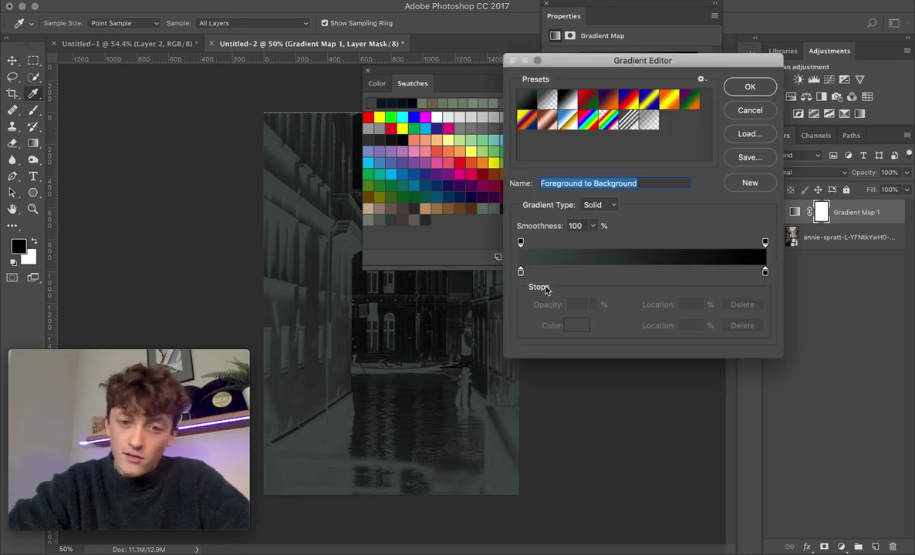
click(520, 272)
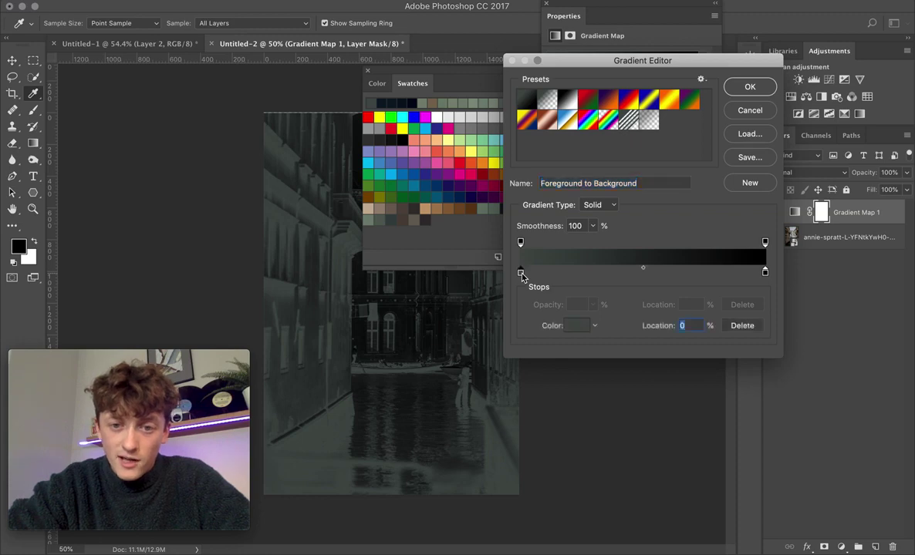
click(581, 327)
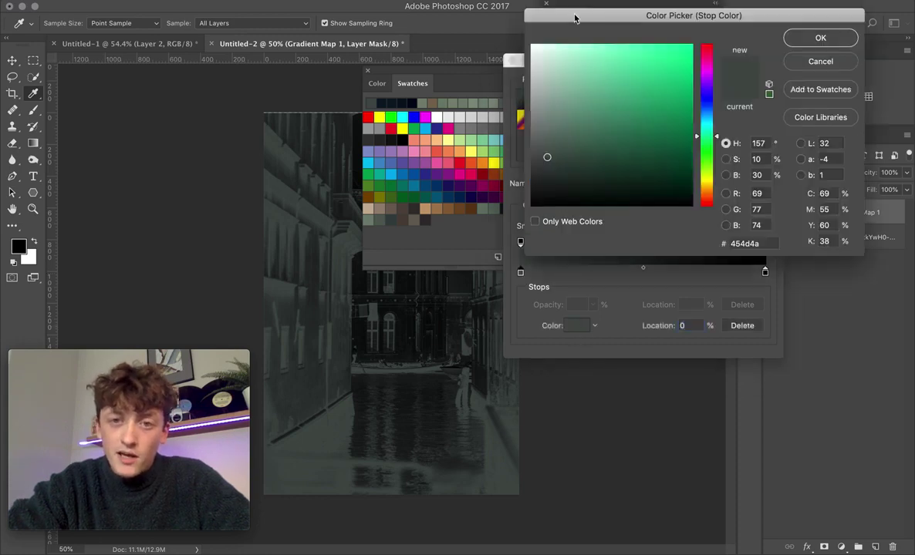
drag(575, 17, 663, 17)
drag(571, 63, 619, 41)
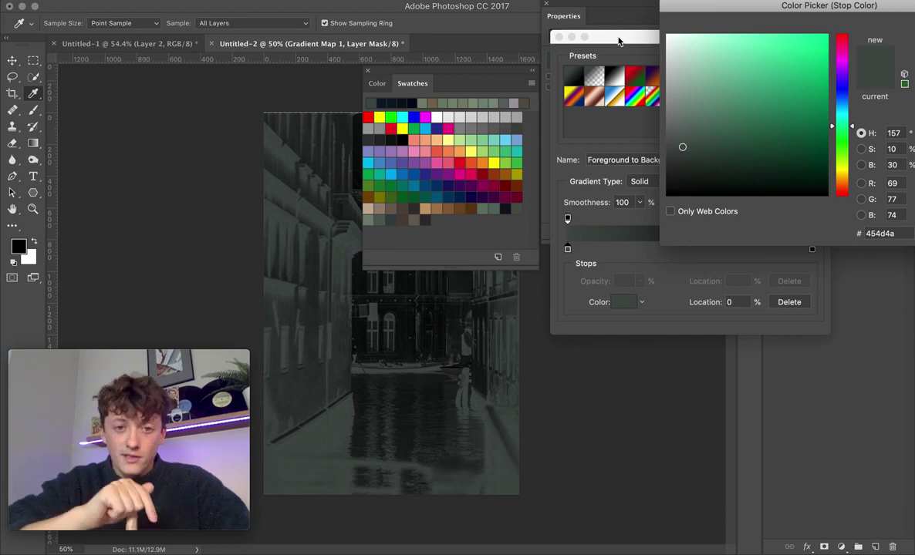
click(507, 206)
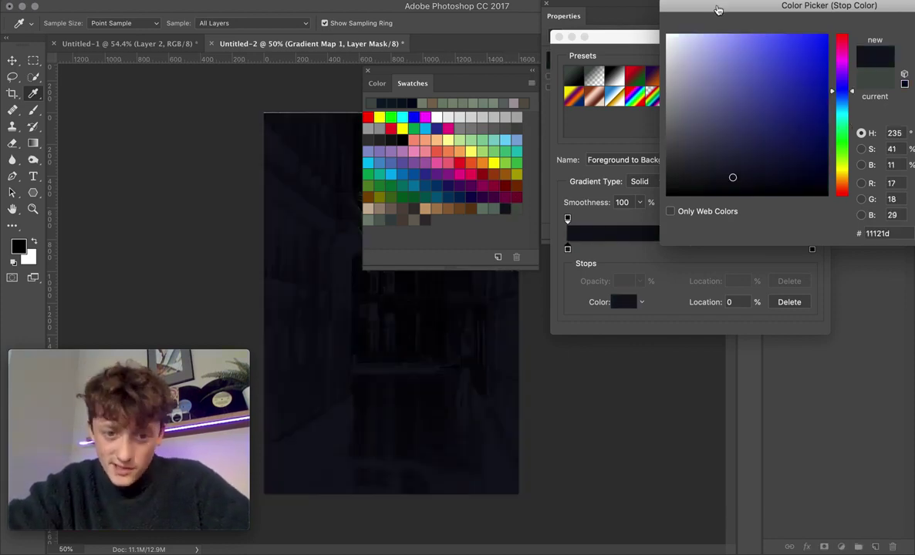
drag(717, 9, 493, 65)
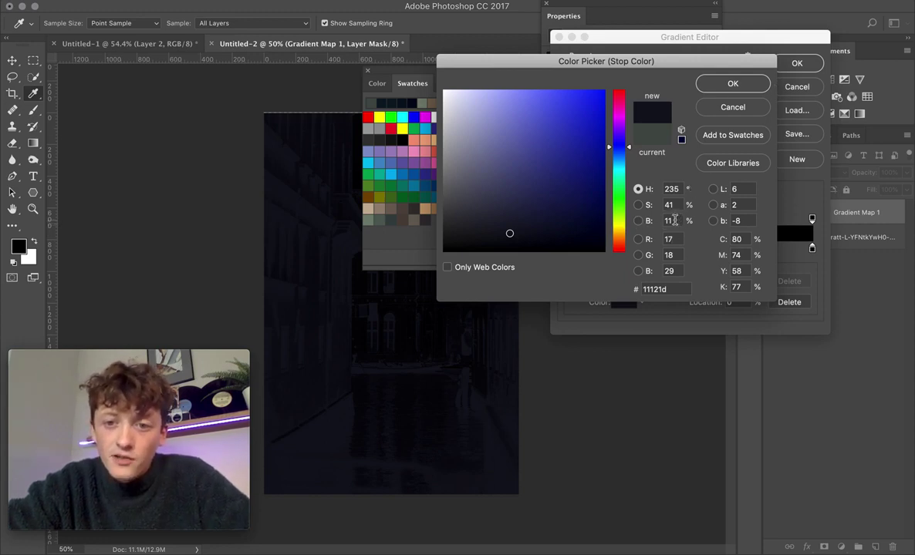
click(730, 87)
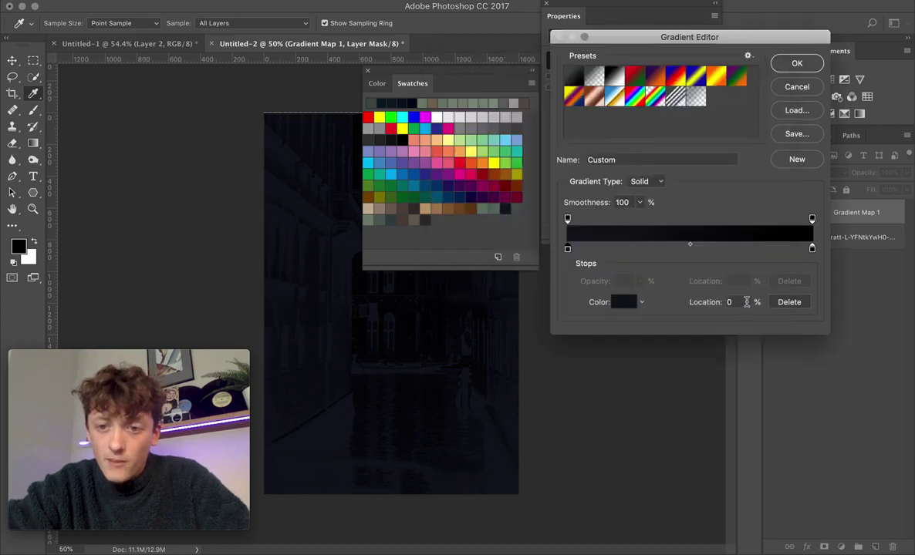
click(728, 302)
text(11)
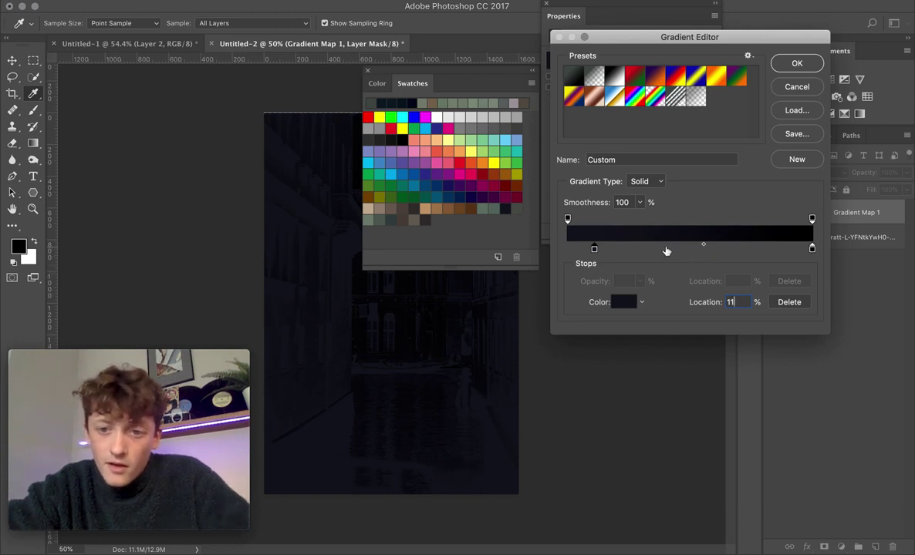
- Set the gradient's end color stop to the loaded grey-green swatch 738275 and its location to 51%
click(812, 249)
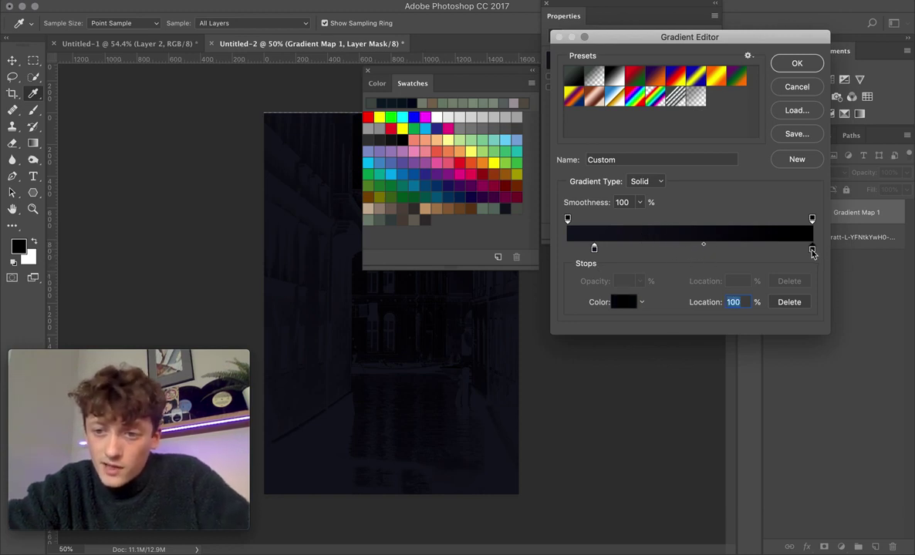
click(625, 302)
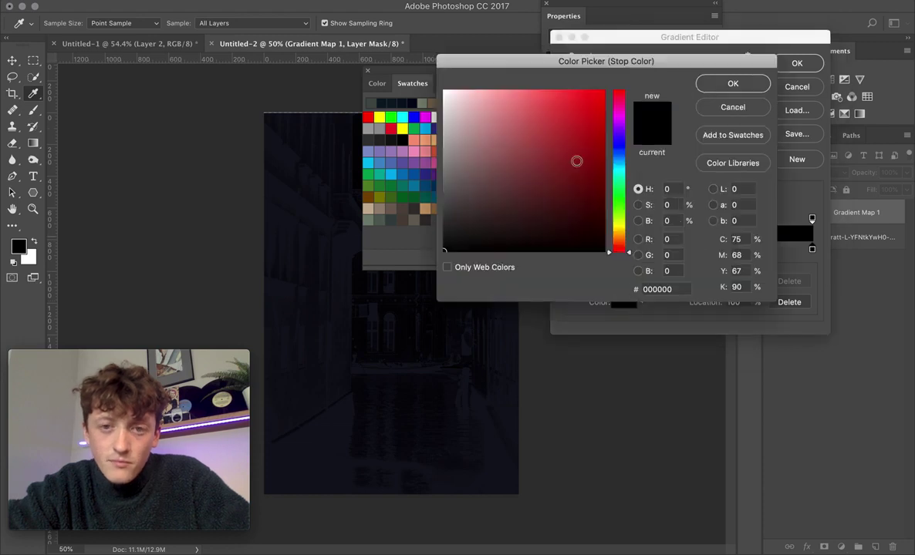
drag(486, 59, 592, 39)
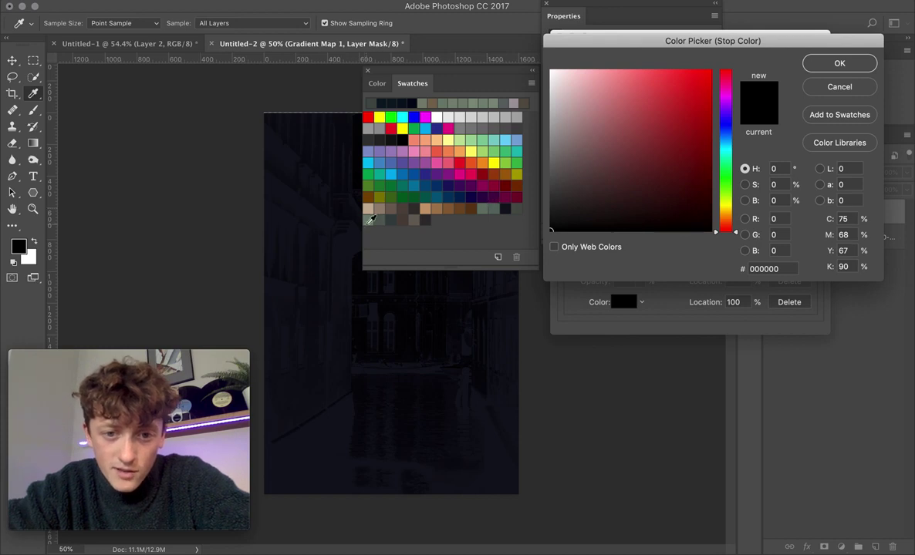
click(368, 221)
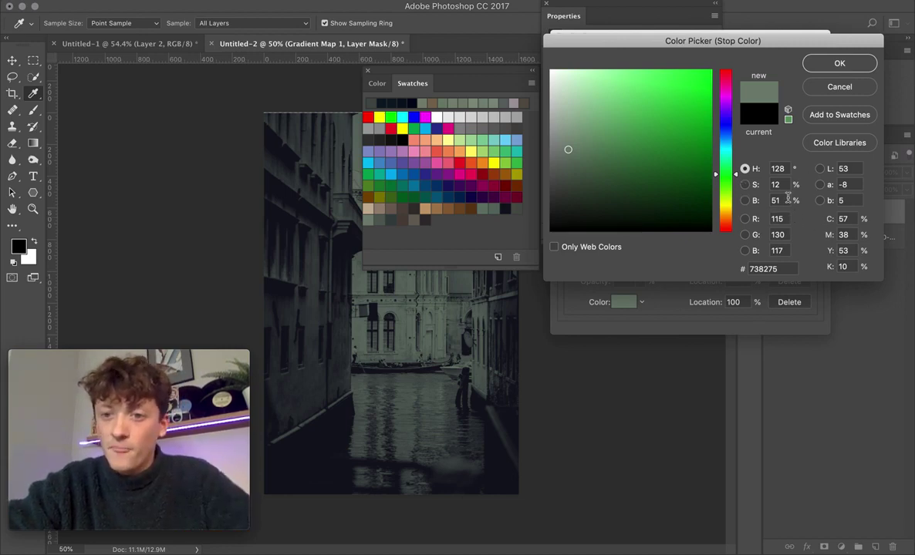
click(828, 66)
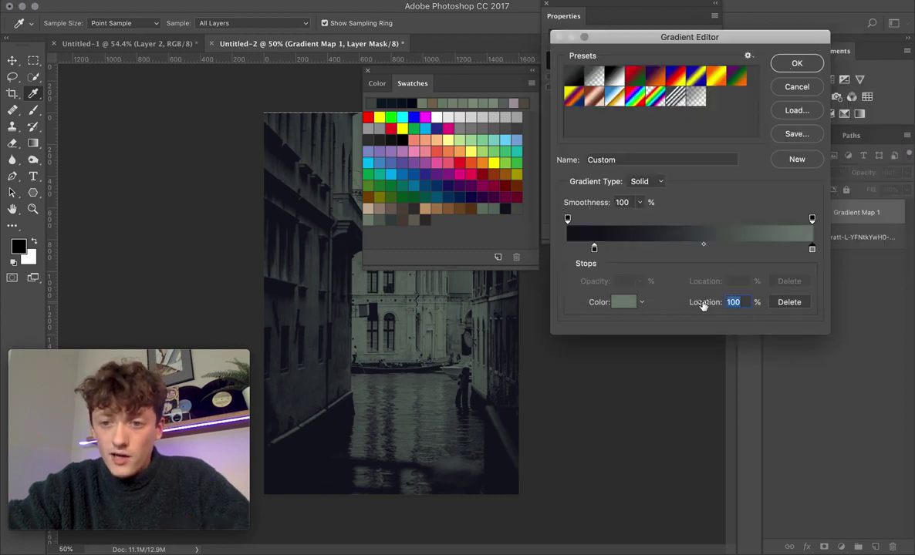
text(51)
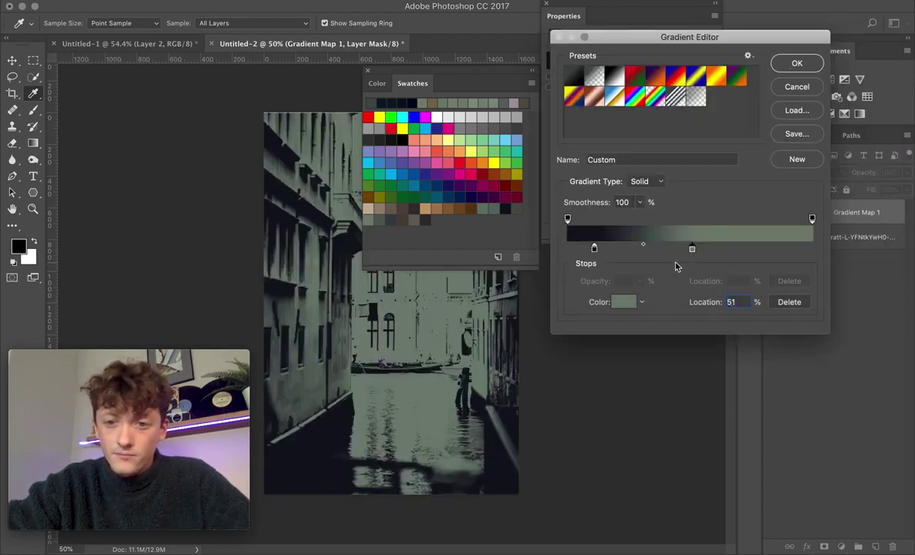
- Add a color stop between the two existing ones with the dark brown swatch 4e443d at 31% location
click(657, 248)
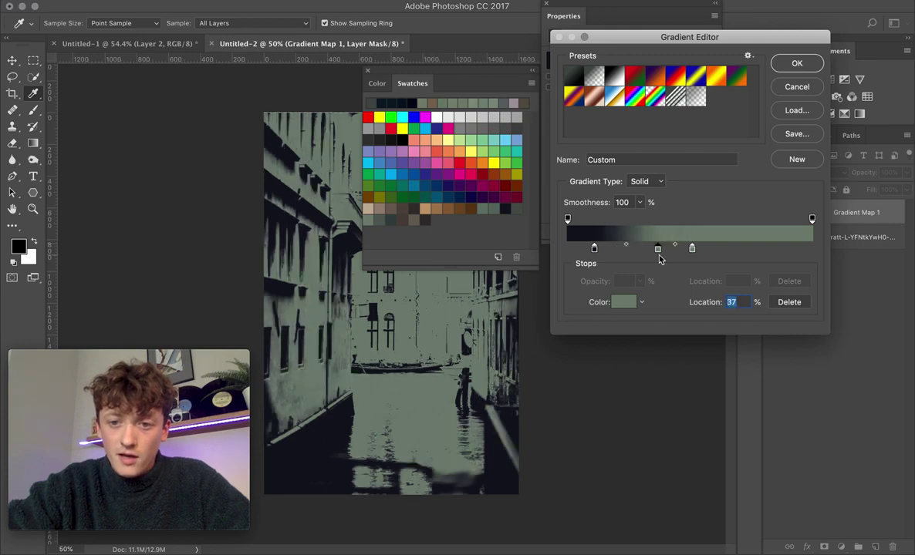
click(623, 303)
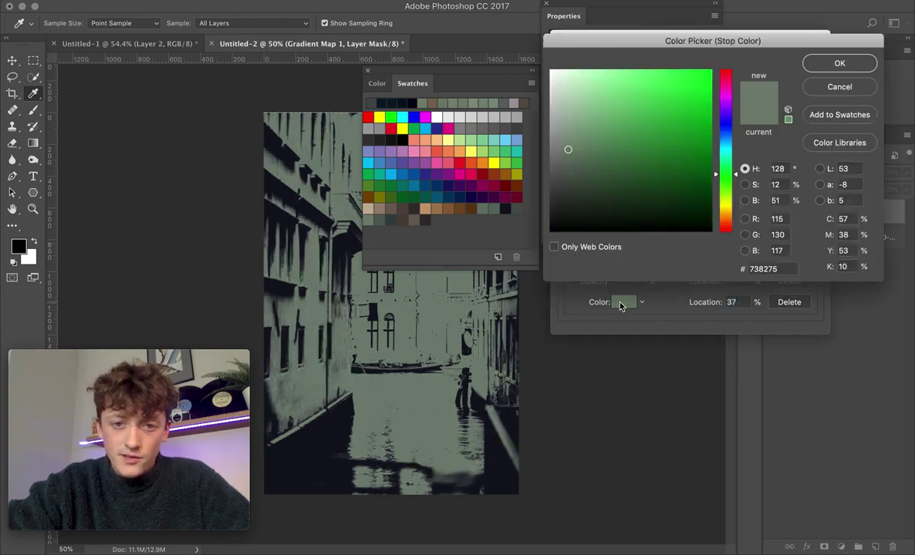
click(402, 220)
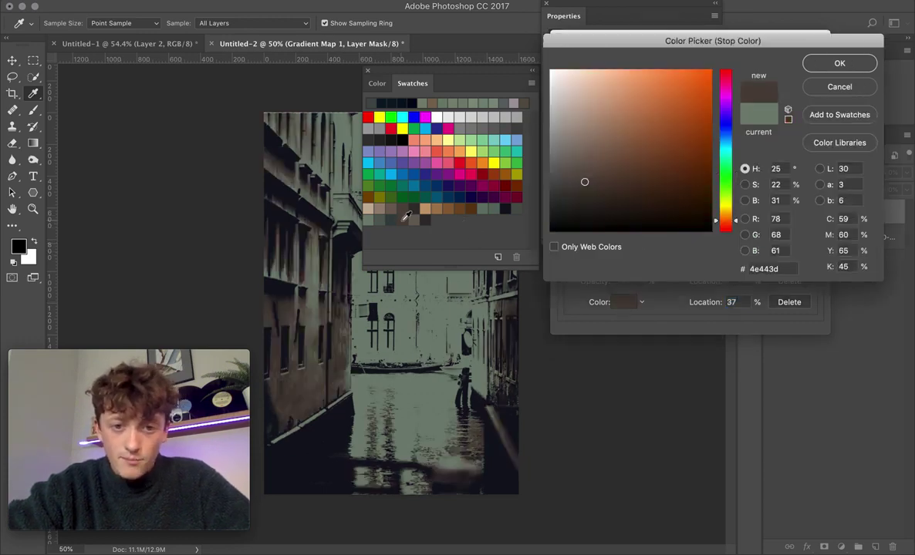
click(838, 63)
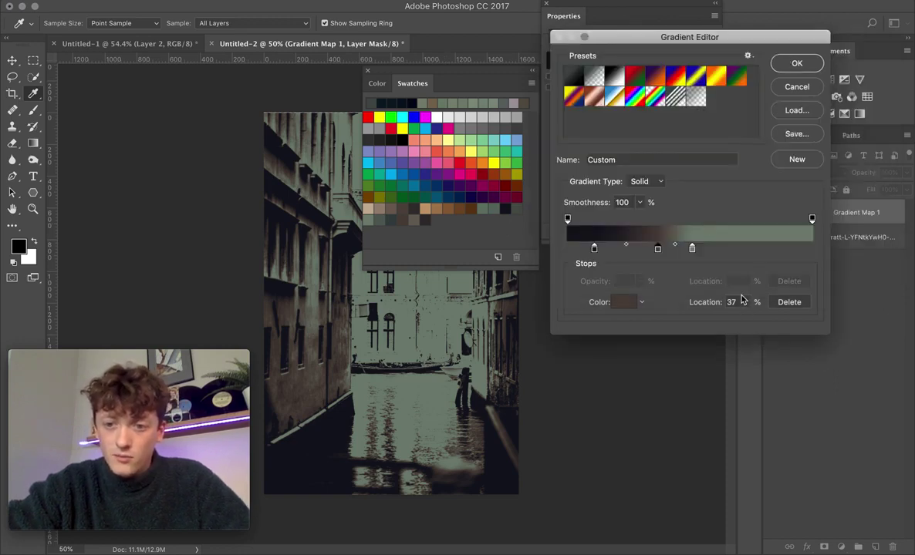
double_click(735, 303)
text(31)
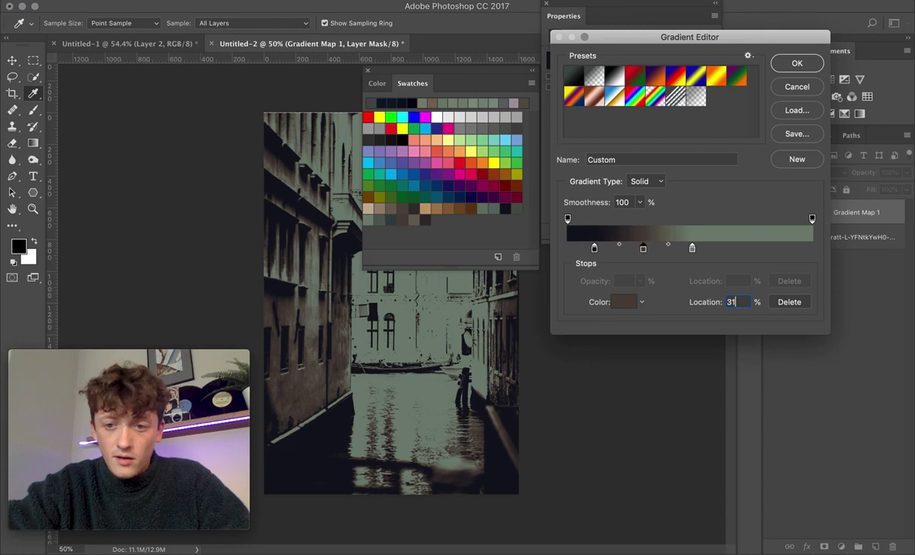
- Add another color stop with the dark teal swatch 384141 and place it at 25% location, before the brown stop
click(745, 247)
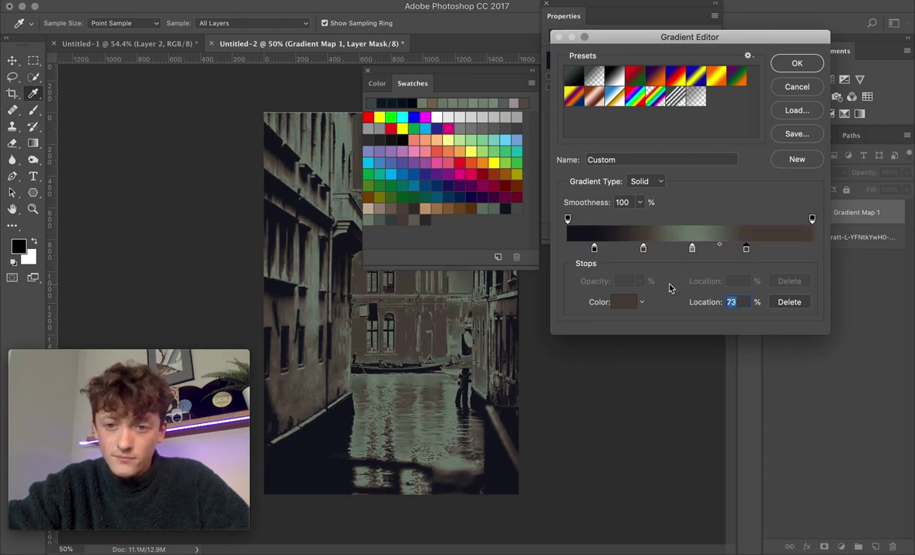
click(626, 302)
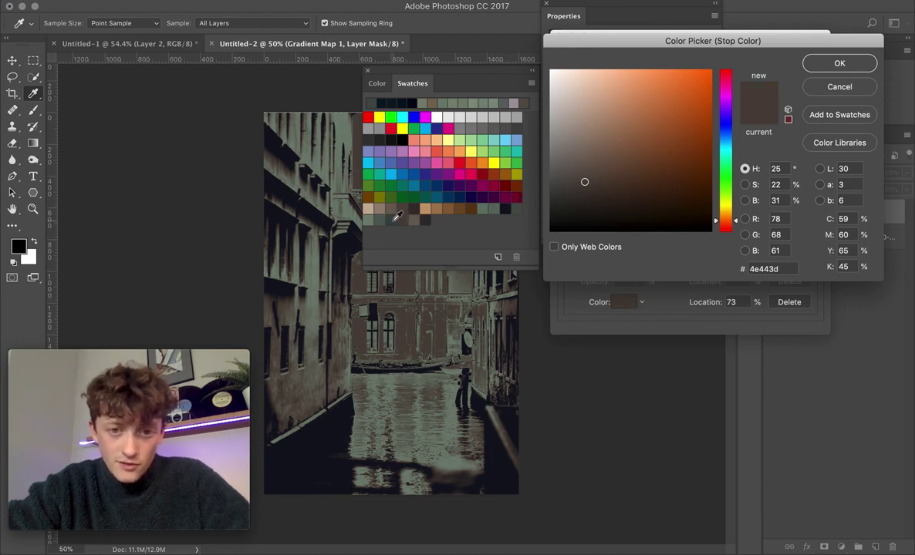
click(410, 218)
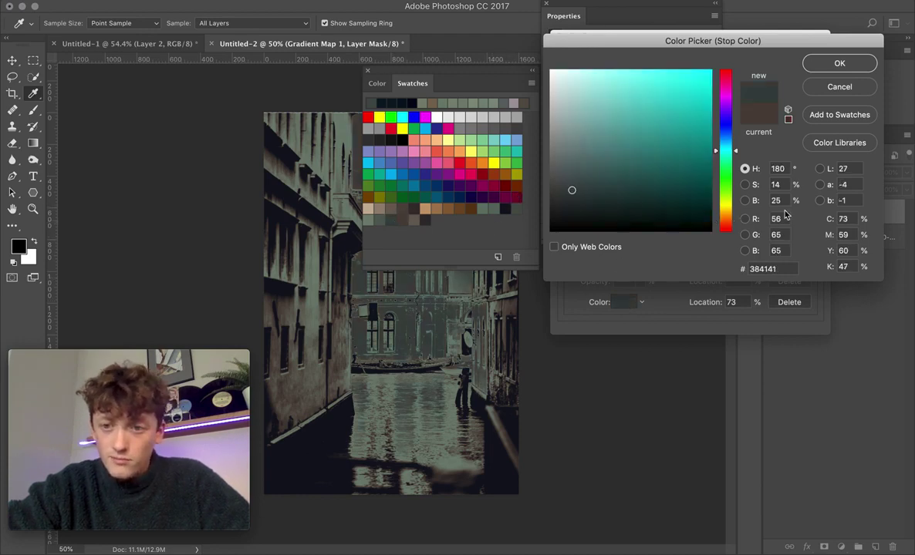
click(838, 64)
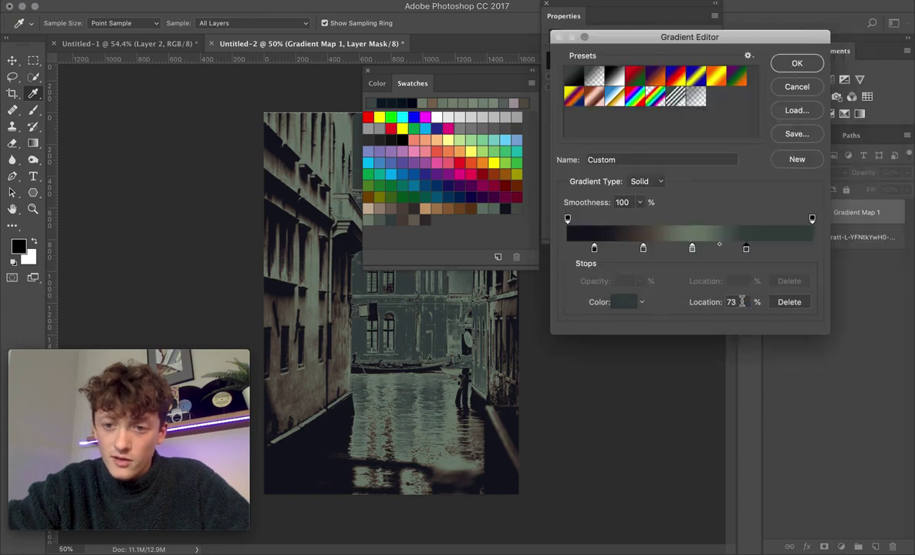
drag(745, 247, 628, 247)
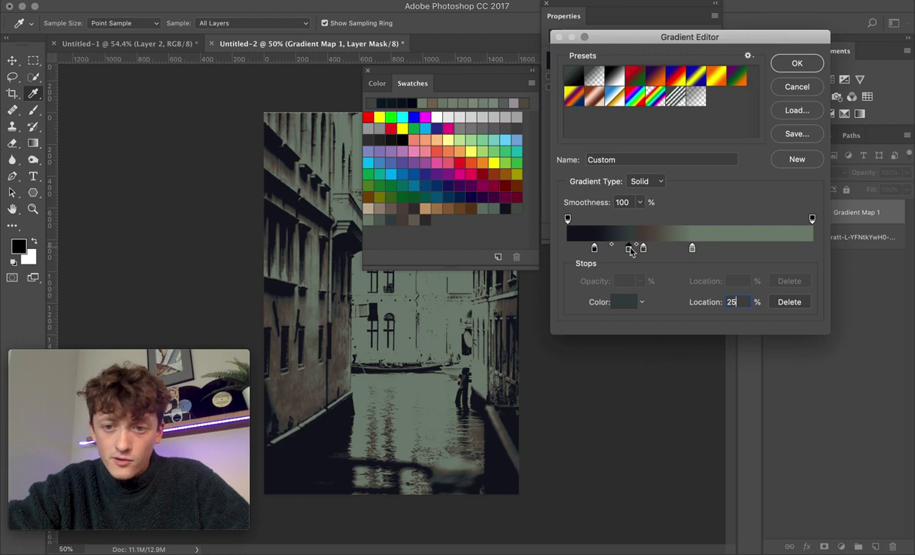
- Add a color stop with the khaki swatch 6a6458 at 42% location and apply the edited gradient to the gradient map
click(727, 249)
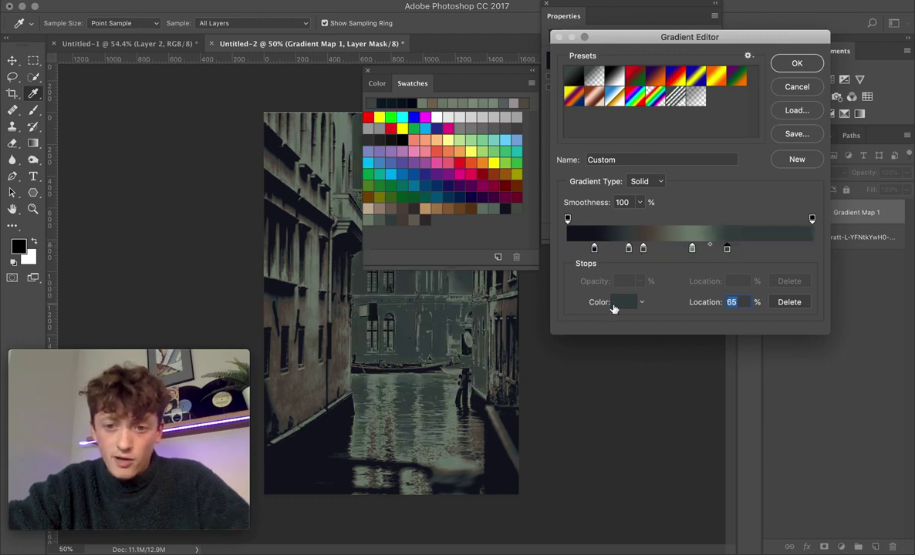
click(624, 302)
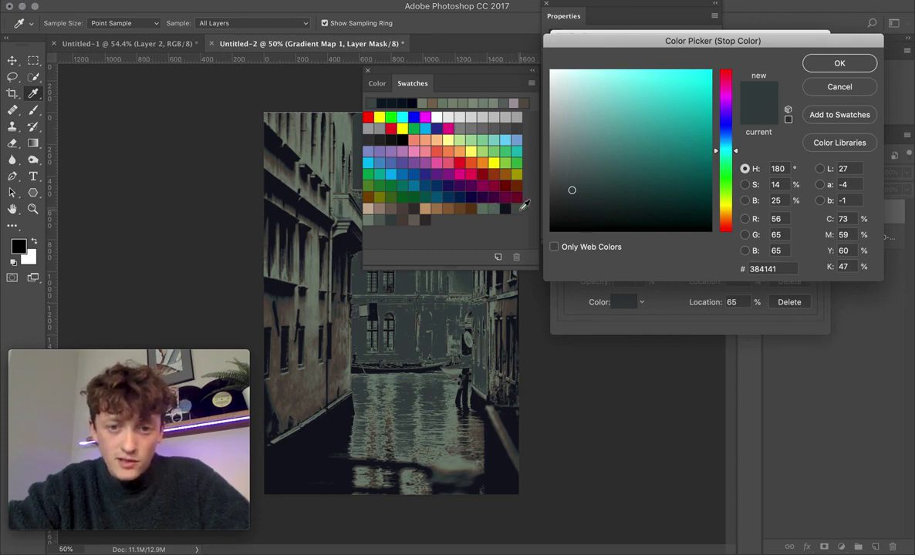
click(385, 206)
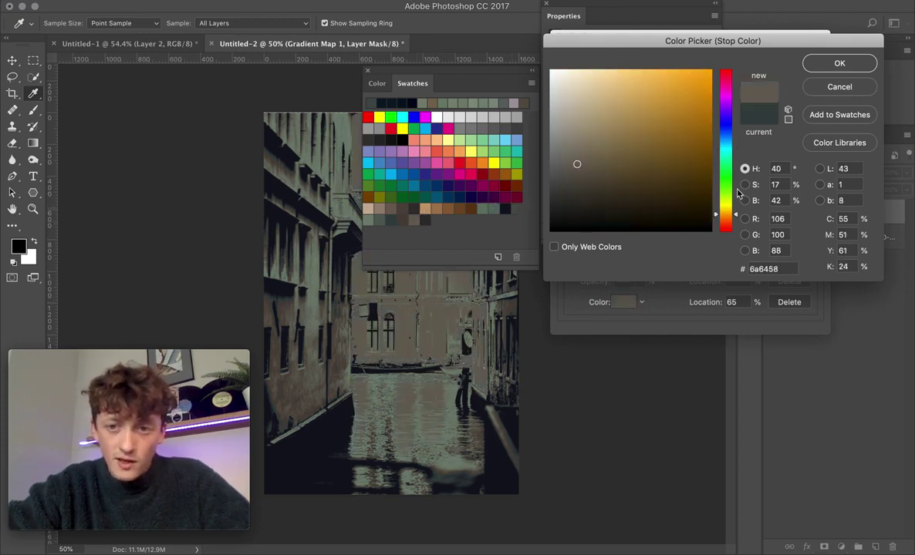
click(839, 63)
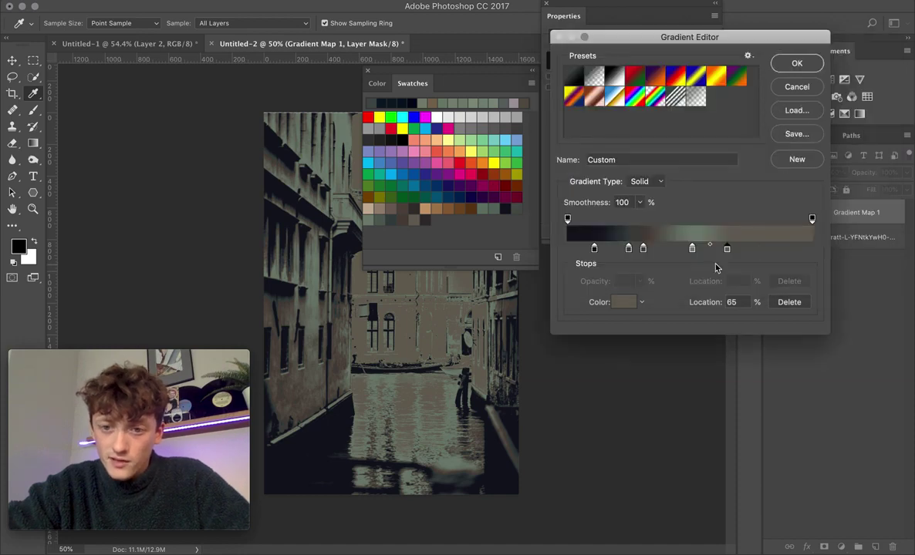
click(694, 306)
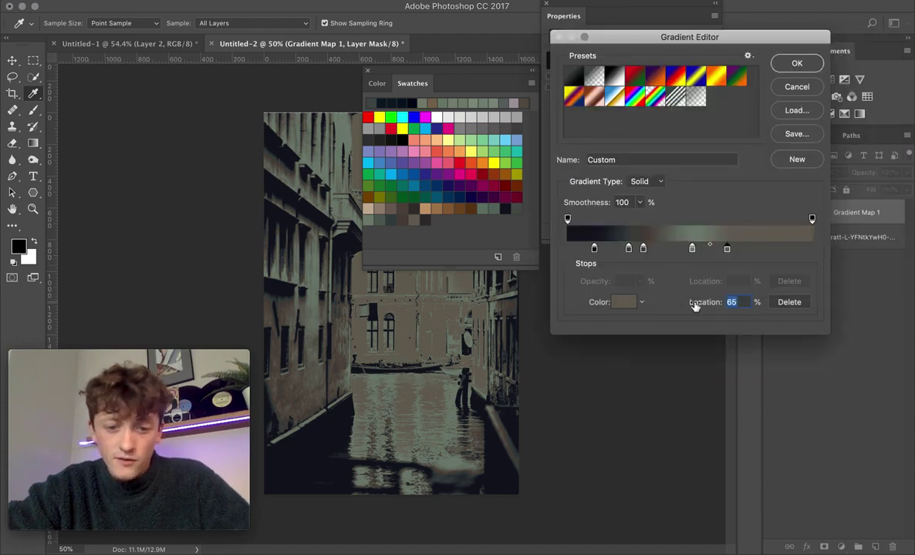
text(42)
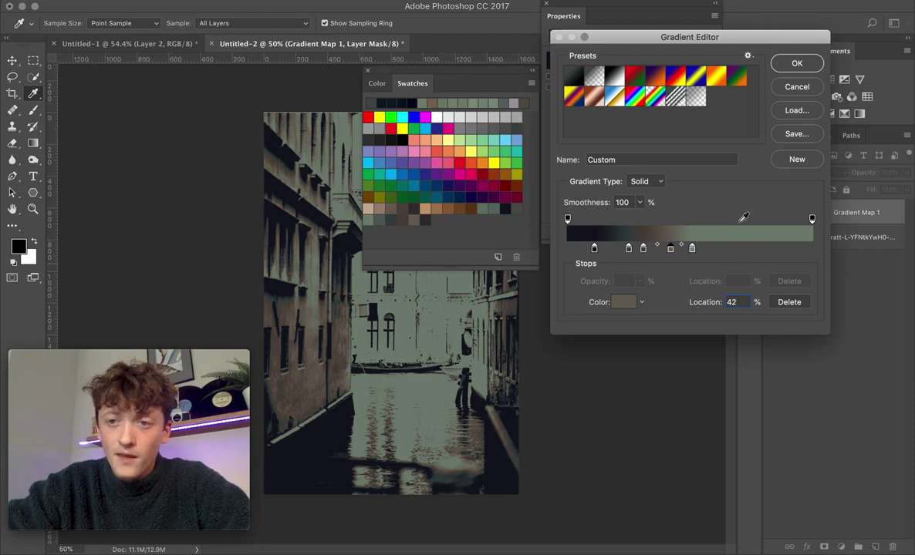
click(795, 64)
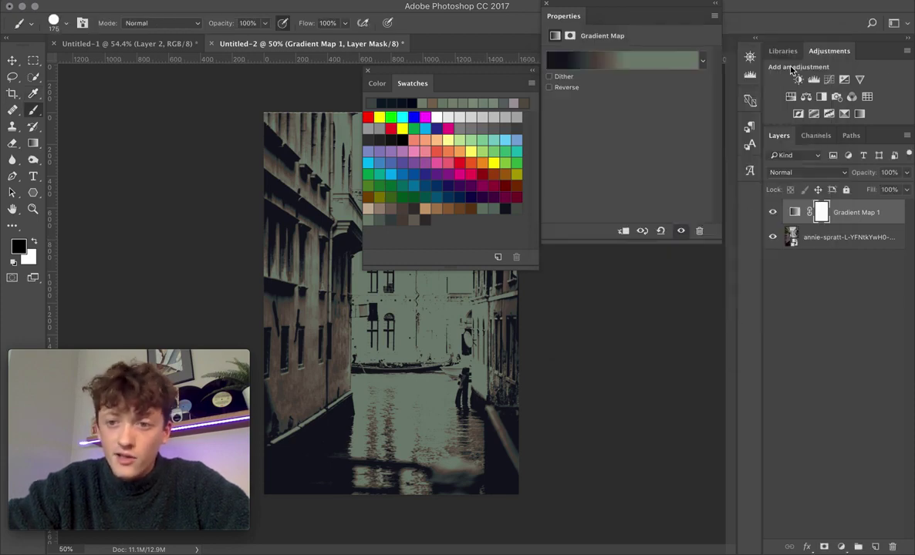
- Put away the floating Swatches and Properties windows and compare the graded canal photo with the reference photo
click(368, 71)
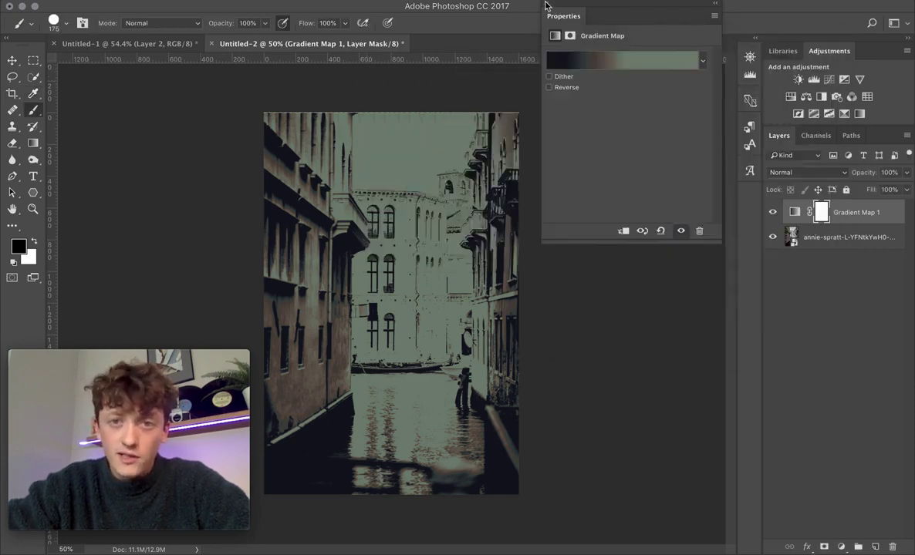
click(546, 4)
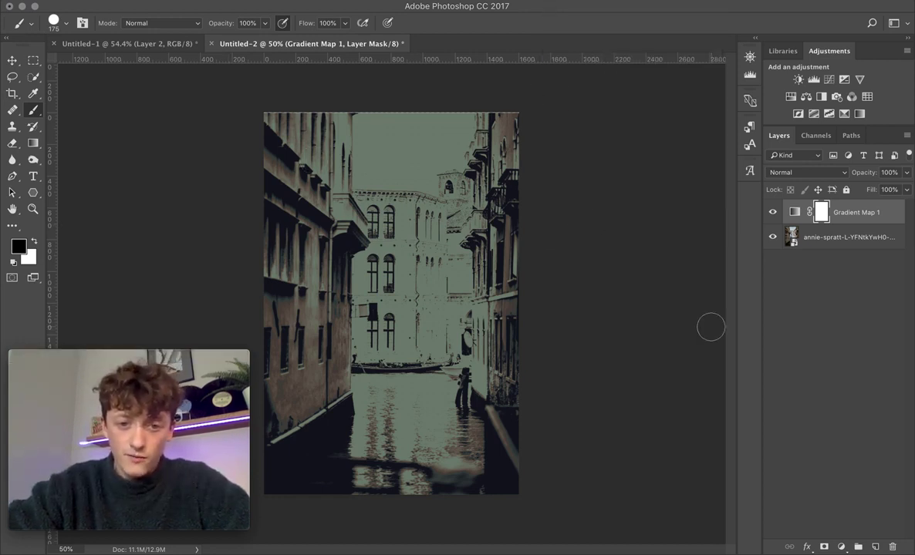
click(185, 44)
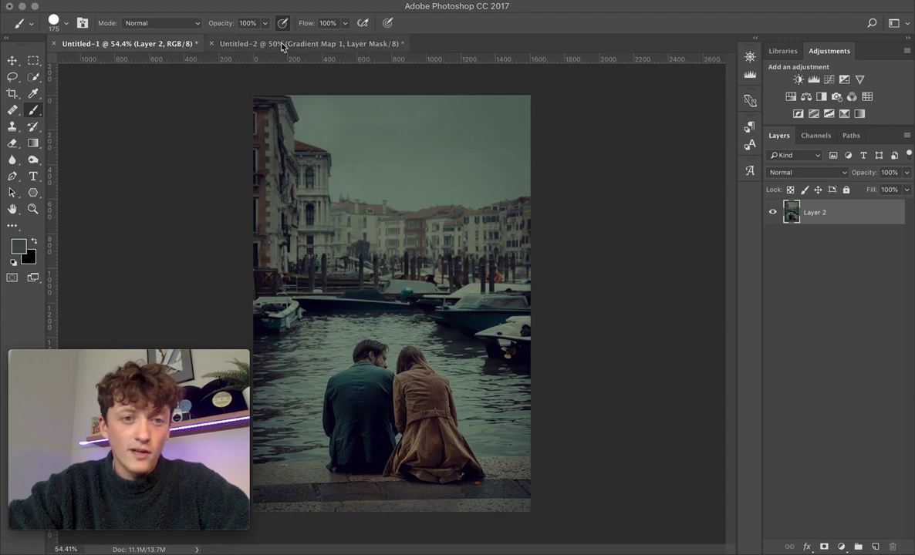
click(282, 43)
click(166, 44)
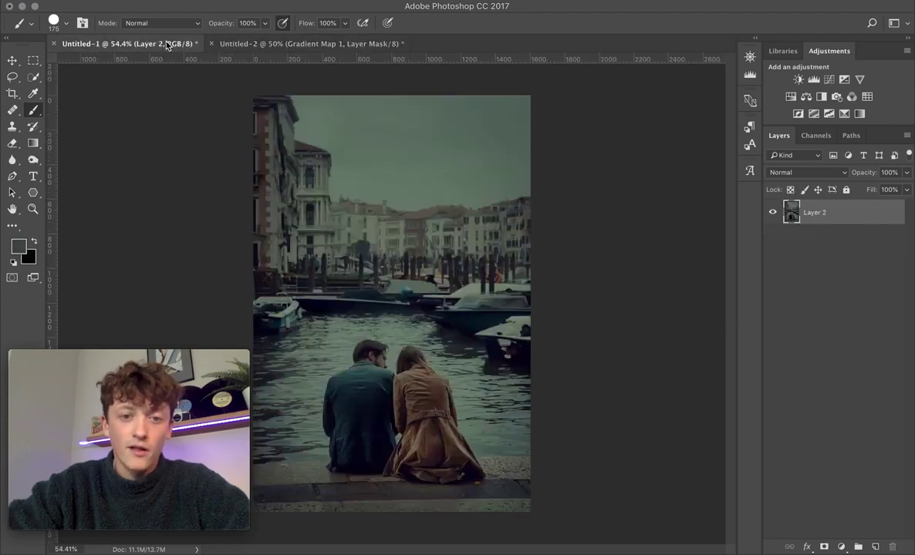
click(315, 46)
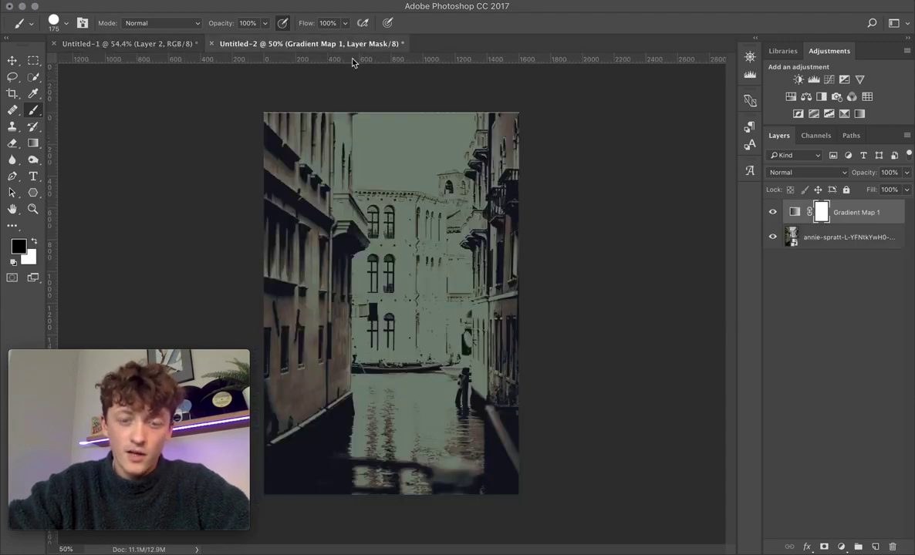
- Lower the Gradient Map layer's fill to 53% and check the canal photo's look against the reference photo
click(908, 190)
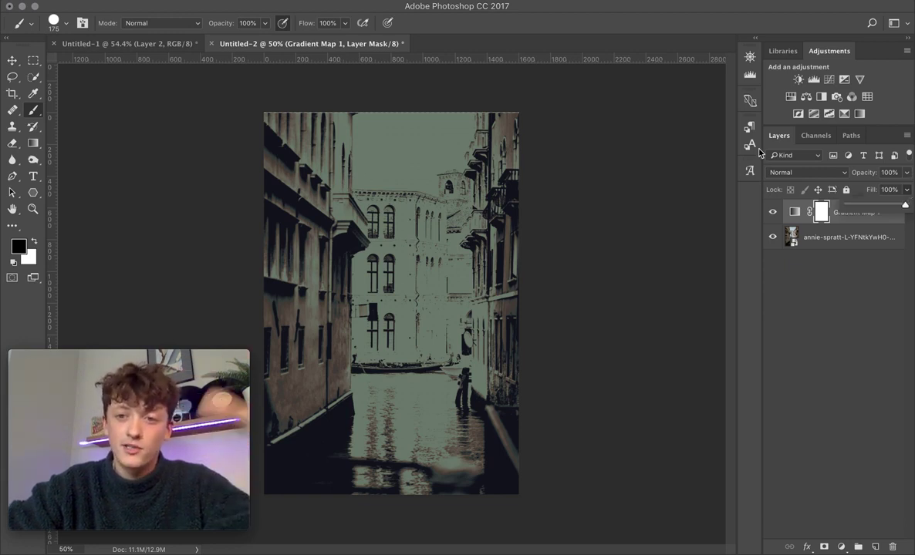
drag(905, 204, 879, 209)
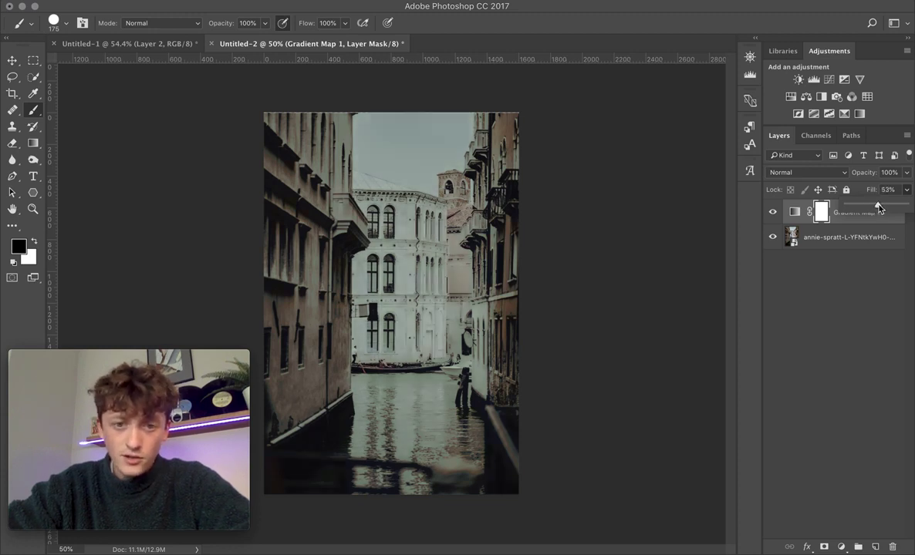
click(161, 43)
click(266, 44)
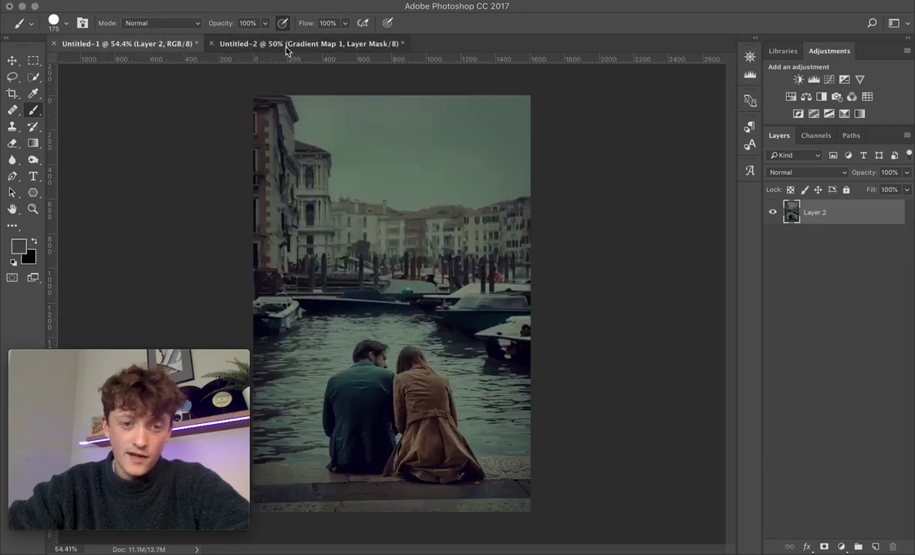
click(164, 44)
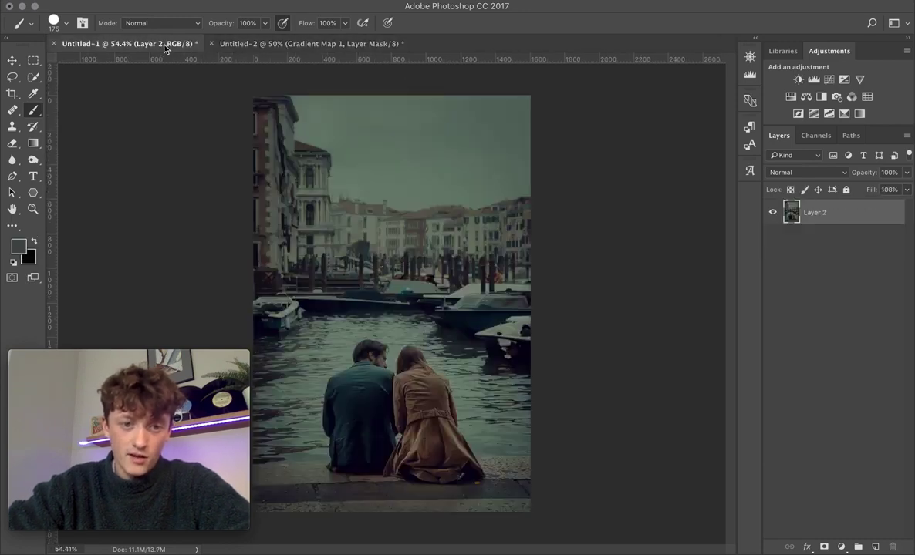
click(303, 44)
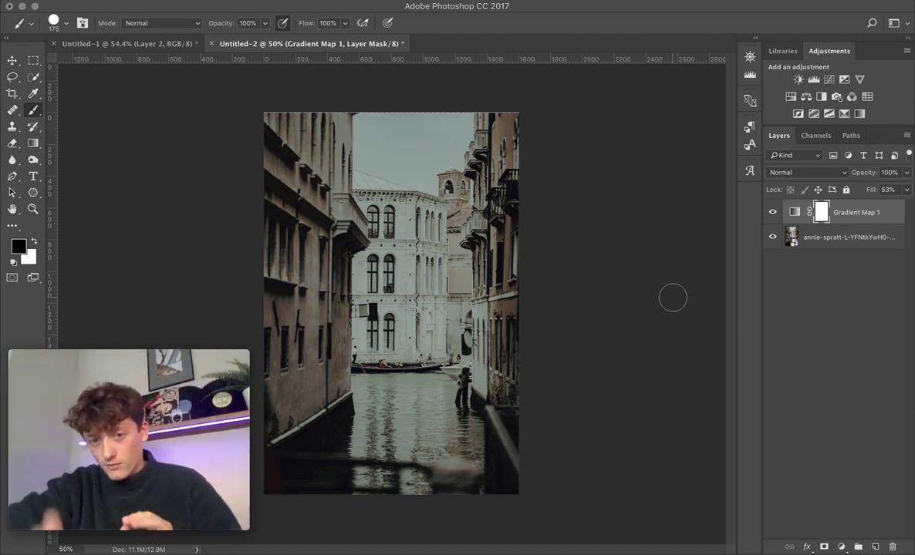
- Try the Darken and Soft Light blend modes on the Gradient Map layer and set it back to Normal
click(795, 177)
click(796, 194)
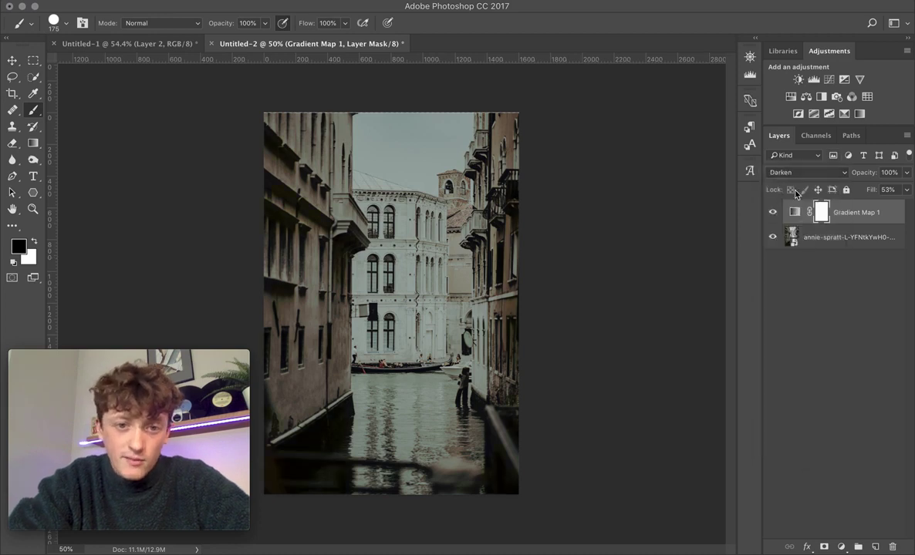
click(791, 176)
click(787, 292)
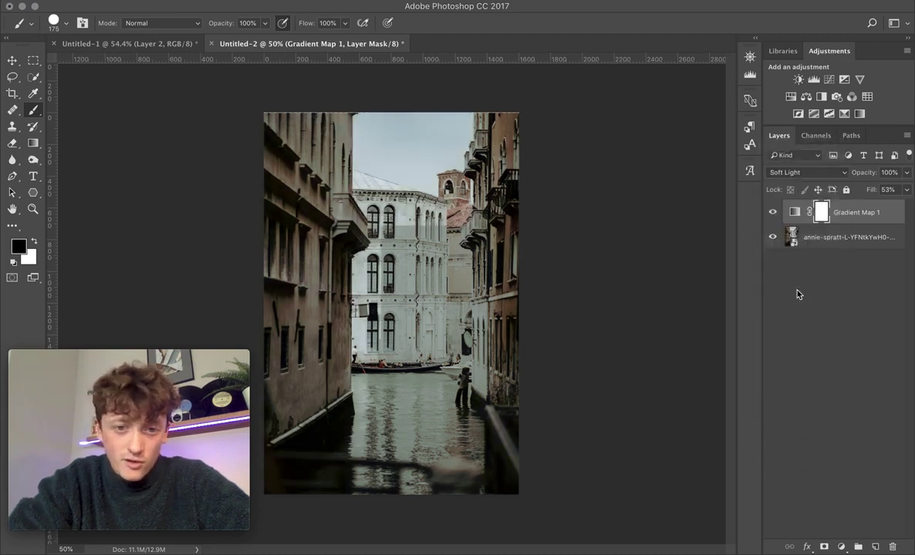
click(796, 178)
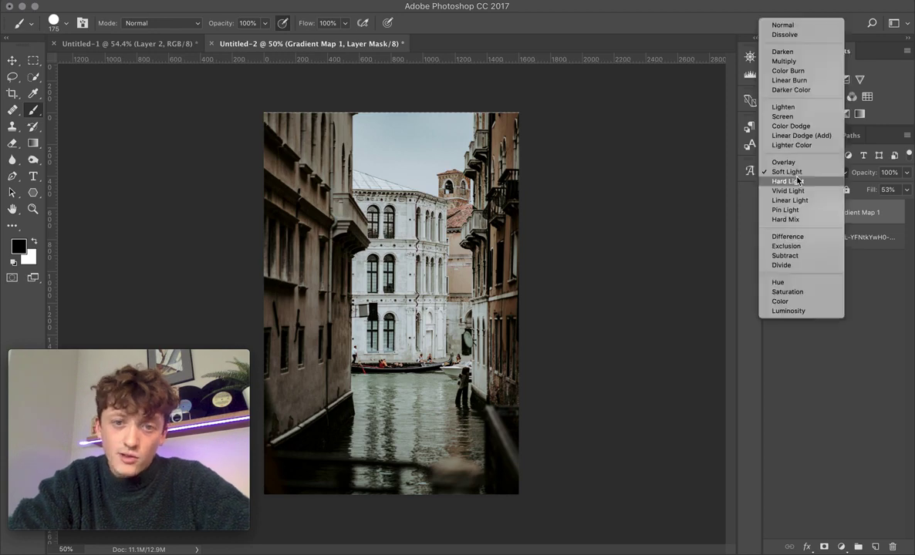
click(784, 25)
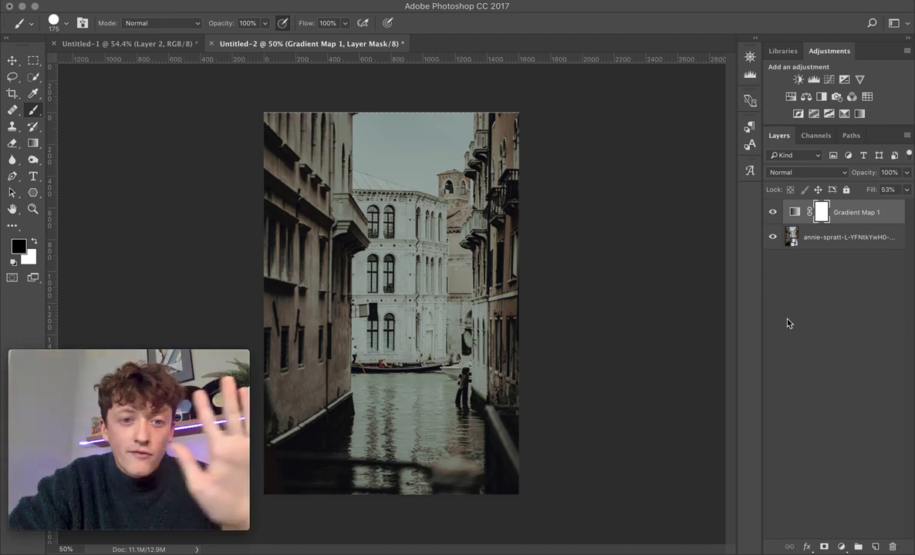
- Add a new layer above the reference photo and paint a sample stroke in the sky with the coat's dark blue
click(152, 44)
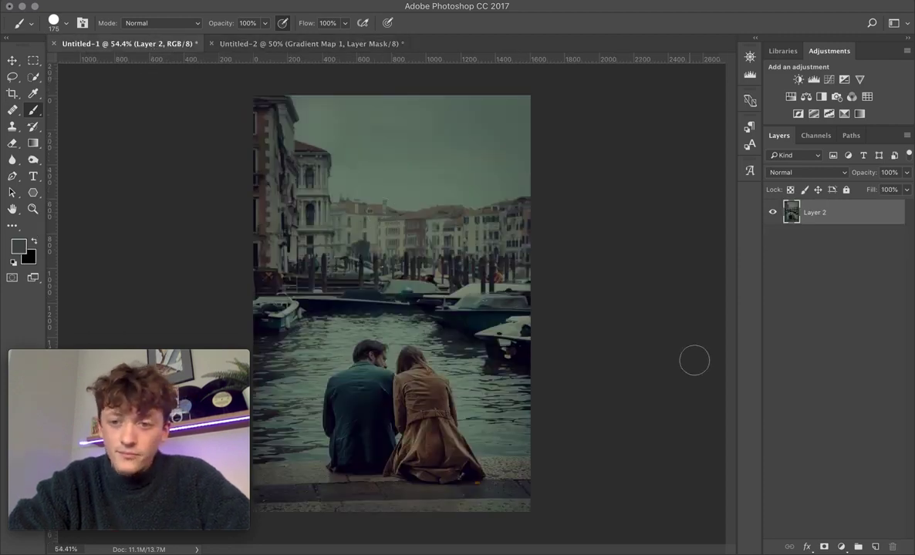
click(875, 547)
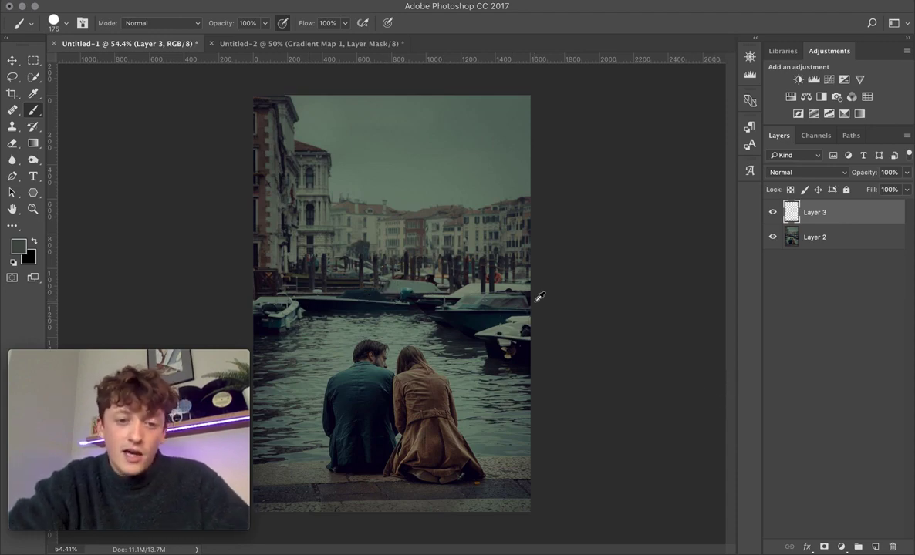
click(355, 45)
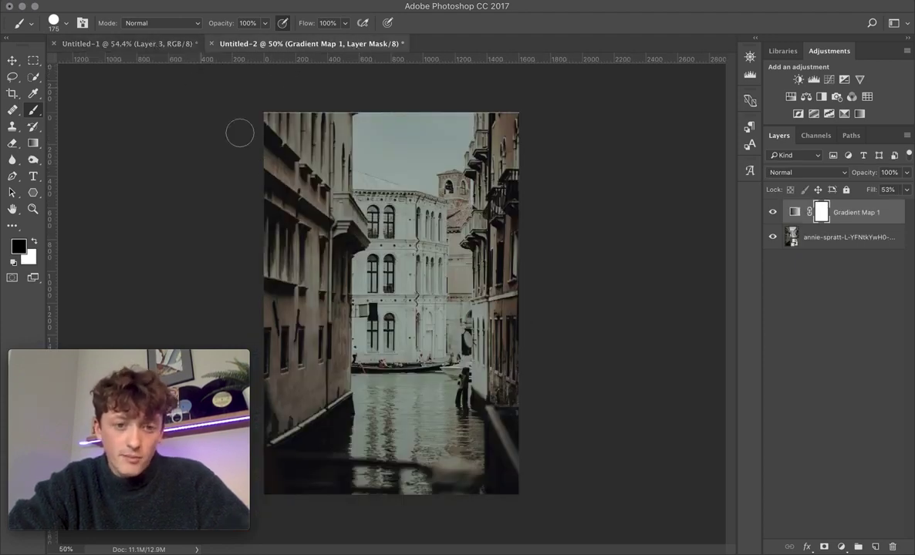
click(170, 45)
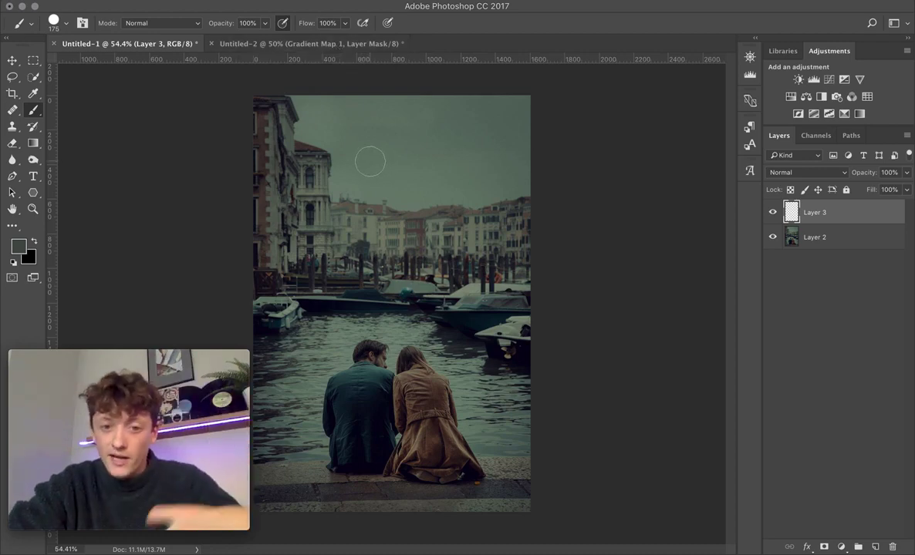
alt+click(352, 395)
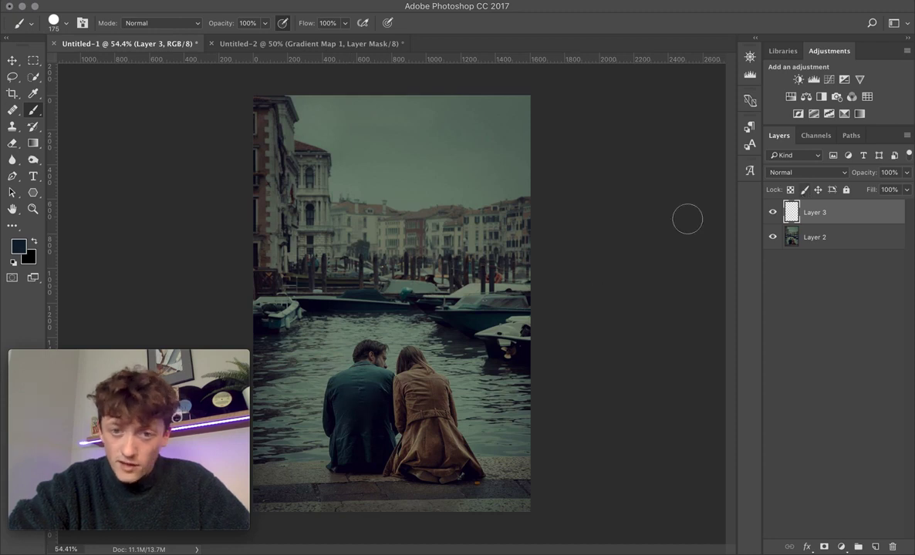
mouse_move(433, 186)
mouse_down()
mouse_move(499, 185)
mouse_move(449, 184)
mouse_up()
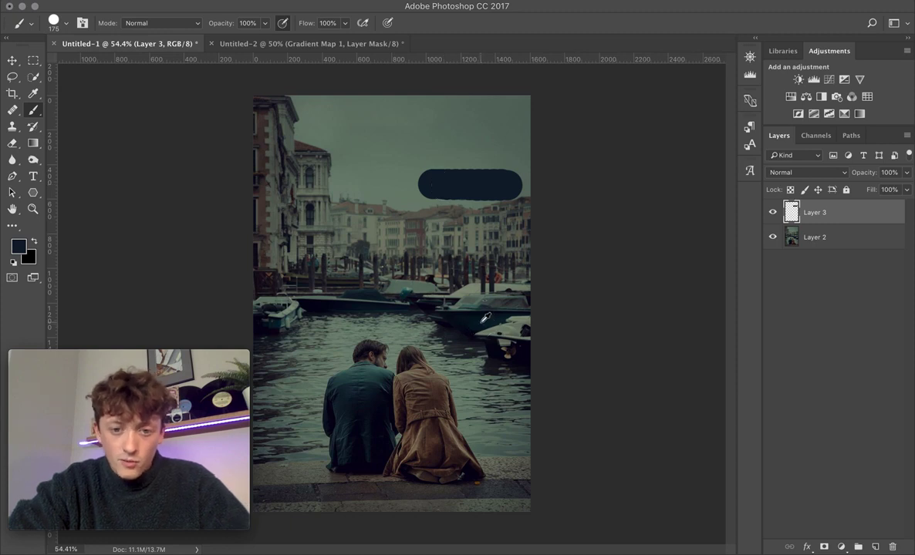
alt+click(420, 296)
mouse_move(432, 213)
mouse_down()
mouse_move(527, 210)
mouse_move(551, 223)
mouse_up()
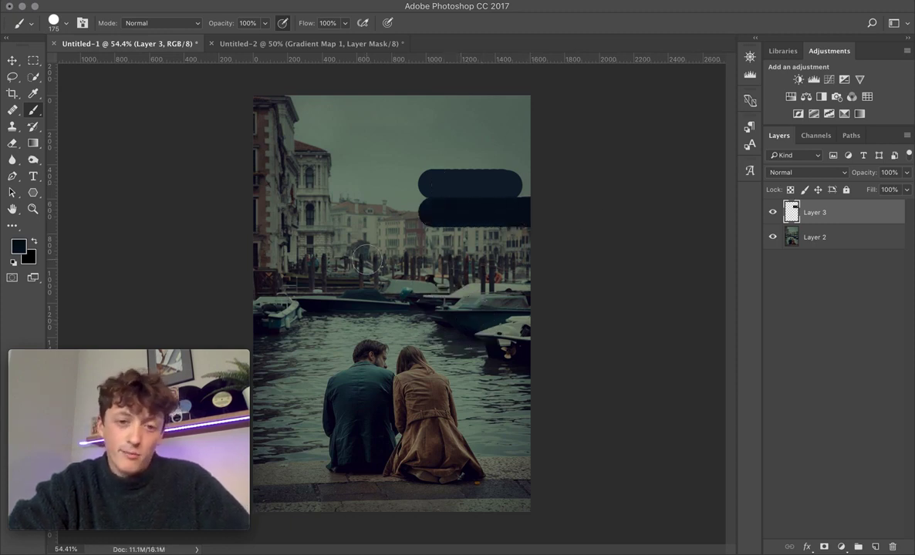
key(super+z)
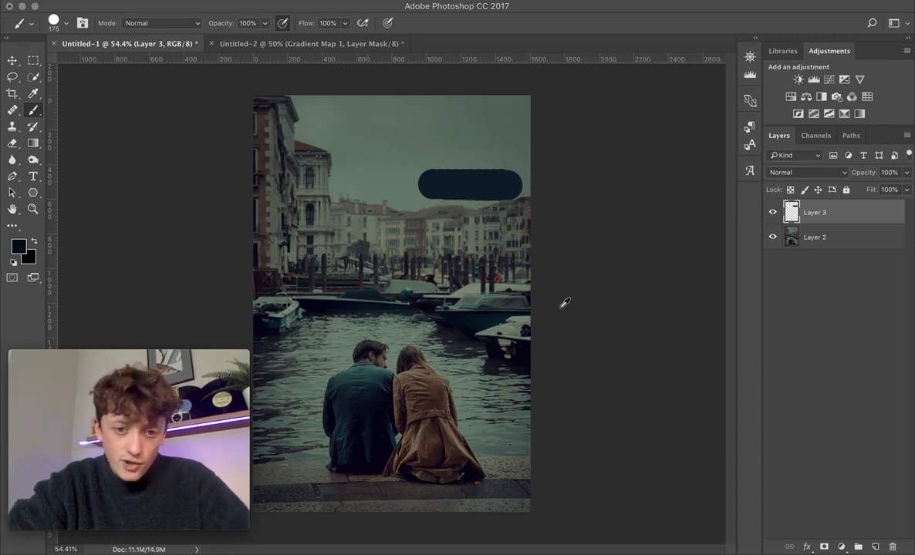
- Paint a light grey-green sample stroke above the dark blue one, using a bright tone sampled from the moored boat
alt+click(496, 107)
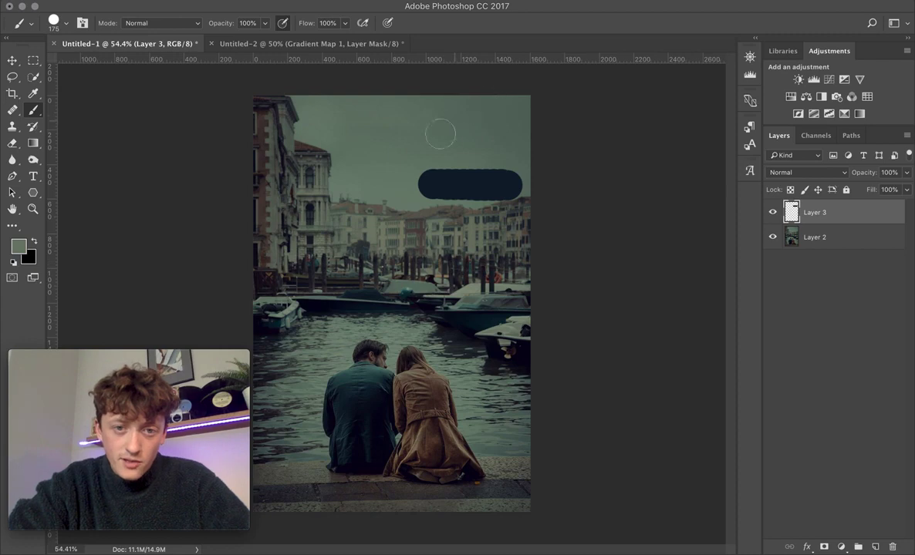
drag(435, 132, 499, 132)
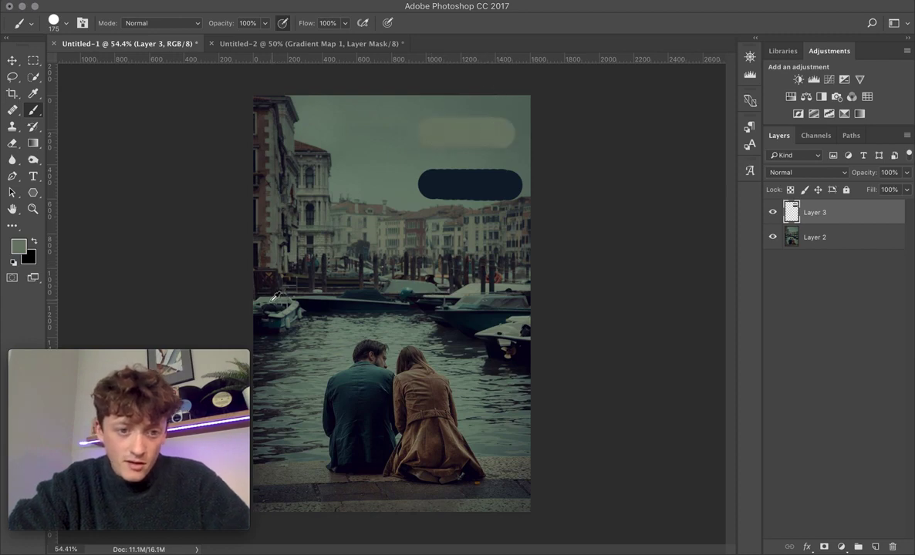
alt+click(293, 301)
mouse_move(417, 131)
mouse_down()
mouse_move(505, 134)
mouse_move(424, 131)
mouse_move(513, 132)
mouse_up()
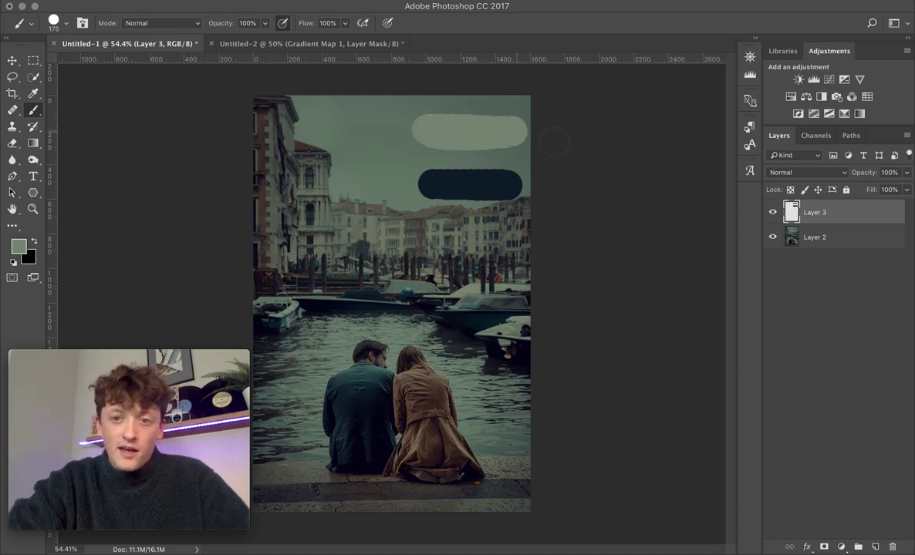
- Select the midtones of Layer 2 with Color Range, using a range of 77 to 101 and 19% fuzziness
click(819, 238)
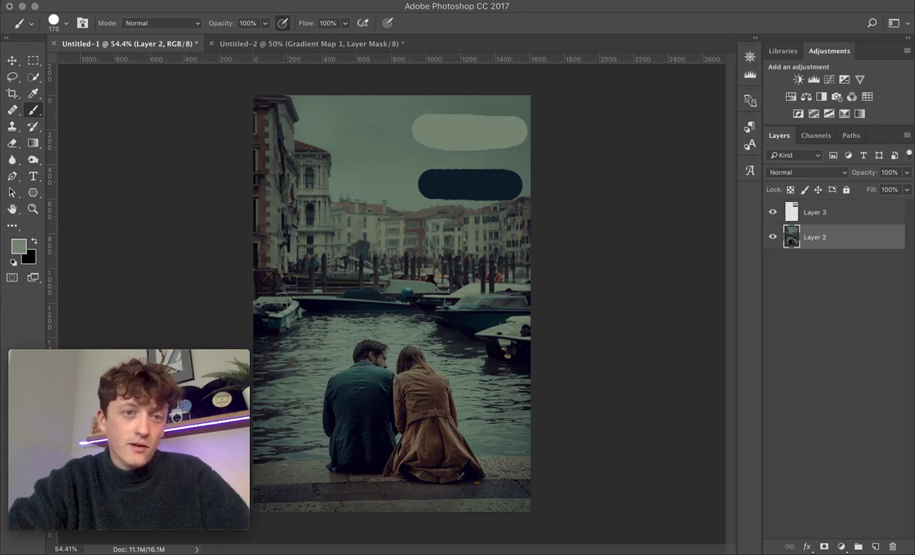
click(278, 2)
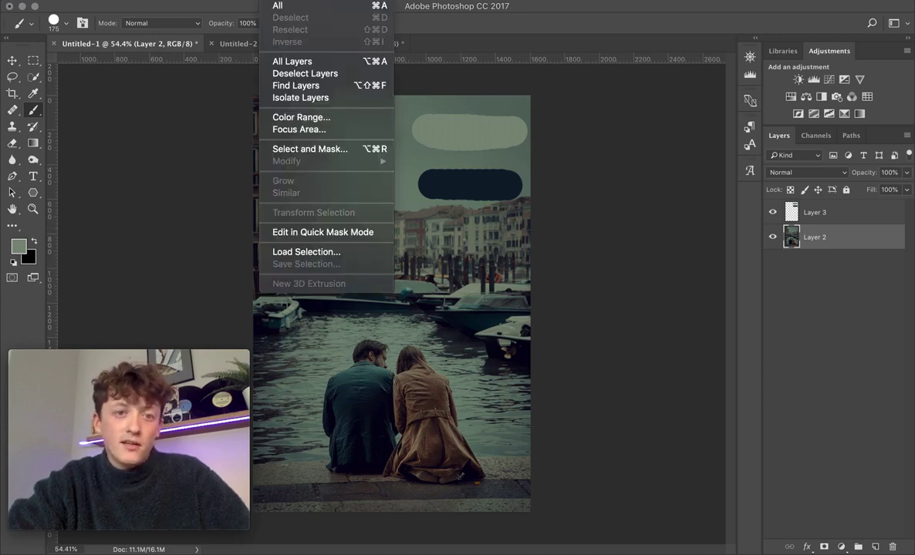
click(291, 118)
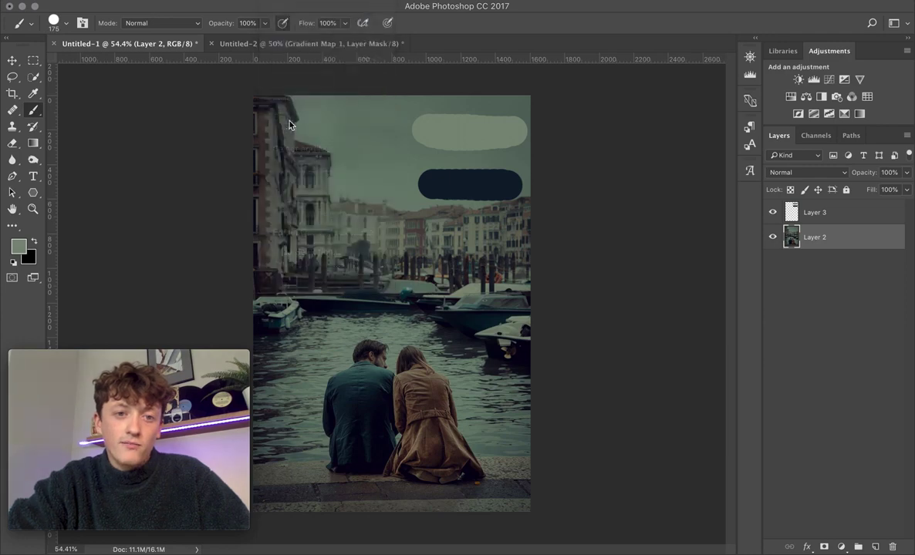
click(516, 102)
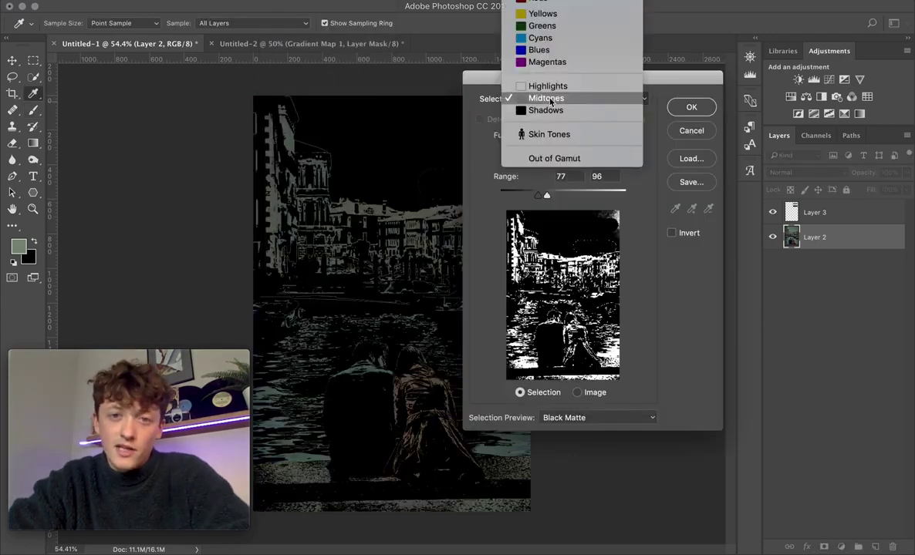
click(546, 98)
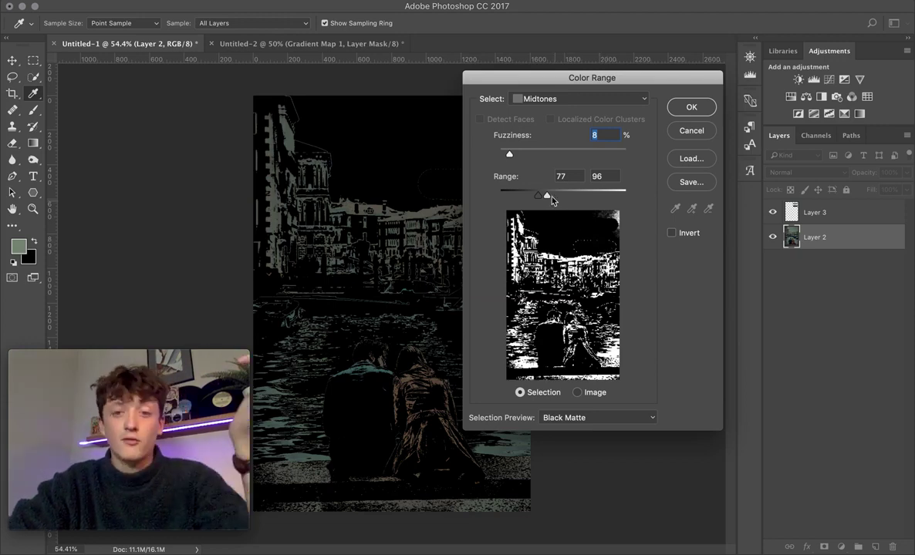
mouse_move(546, 195)
mouse_down()
mouse_move(562, 197)
mouse_move(548, 195)
mouse_up()
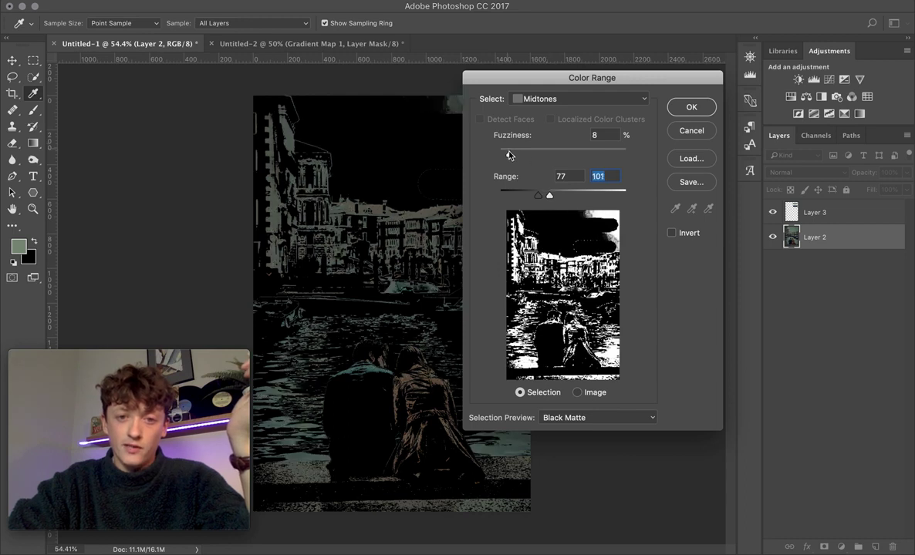
mouse_move(509, 155)
mouse_down()
mouse_move(529, 155)
mouse_move(522, 155)
mouse_up()
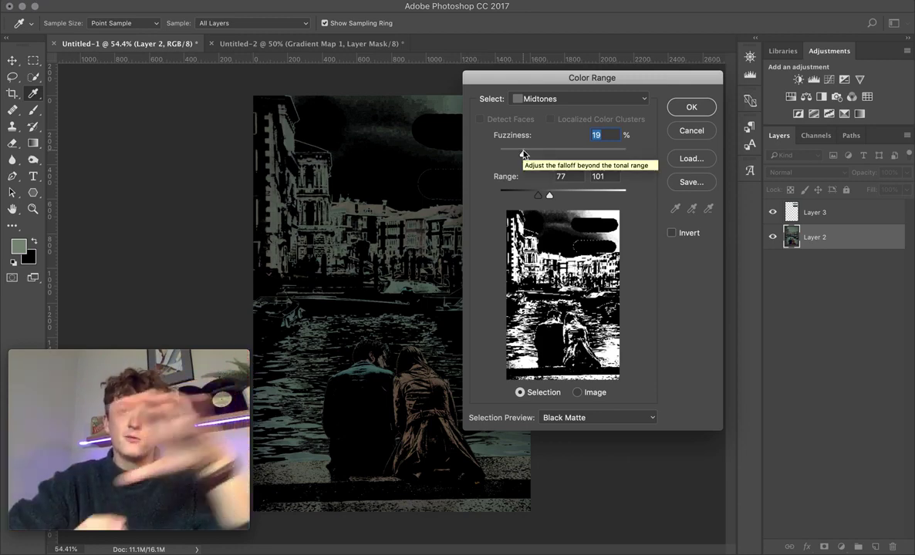
click(691, 107)
- Copy the selected midtones to a new layer and hide Layer 2 to isolate them
key(ctrl+j)
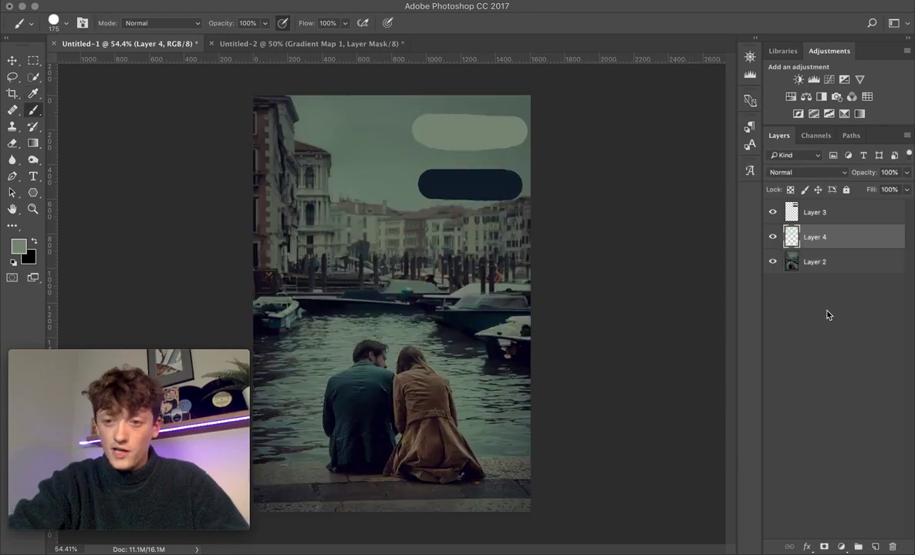
click(773, 262)
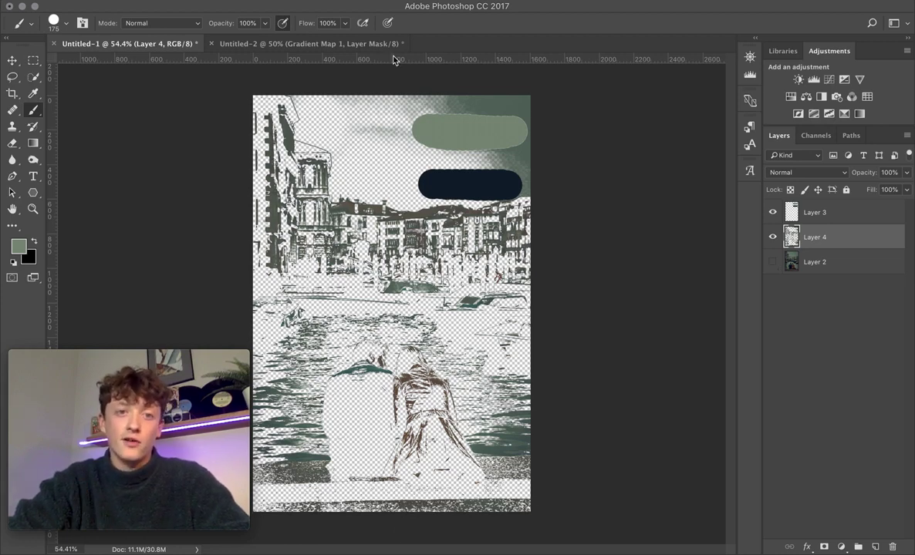
- Apply the Average blur to Layer 4 and sample the averaged dark grey-green in the sky as the foreground colour
click(312, 0)
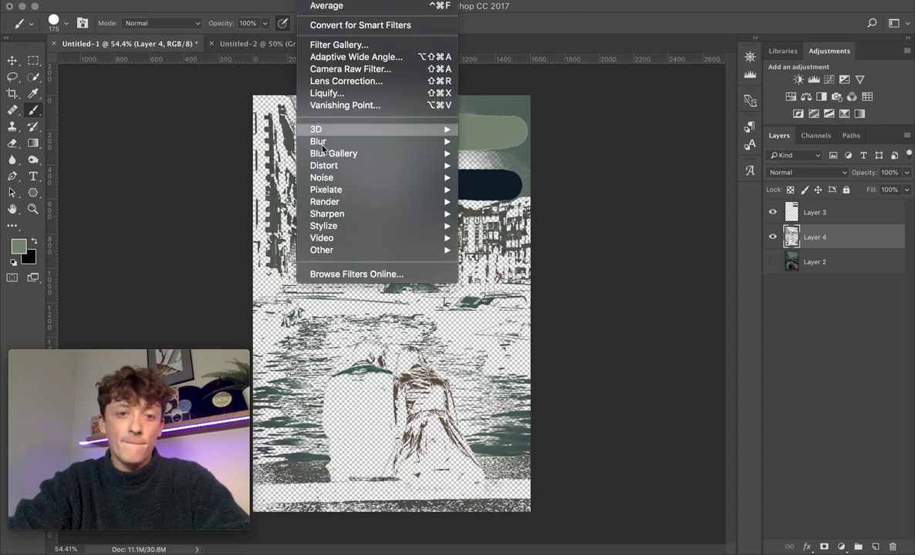
mouse_move(308, 141)
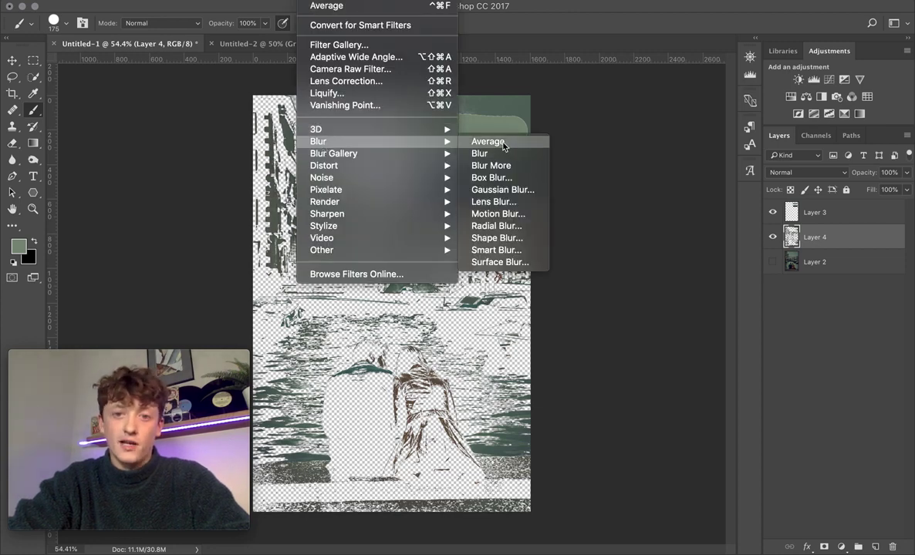
key(Escape)
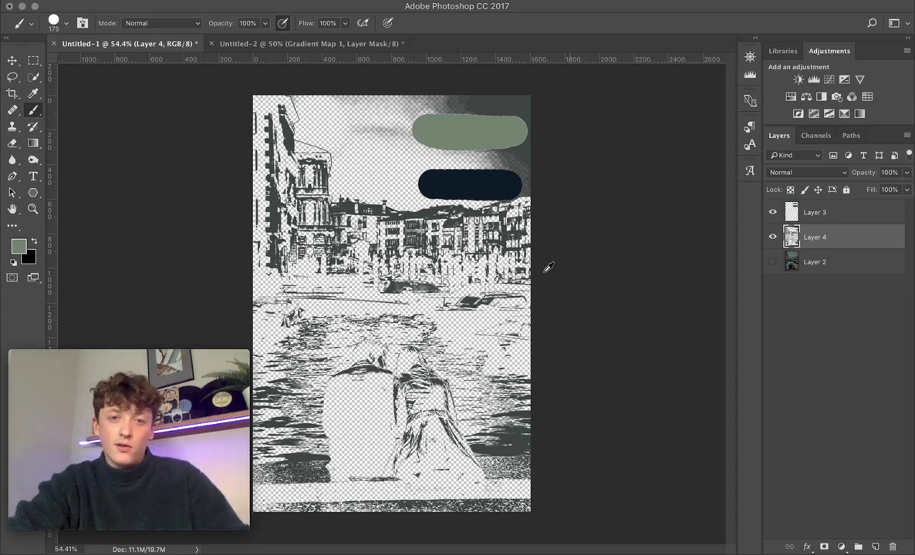
alt+click(501, 101)
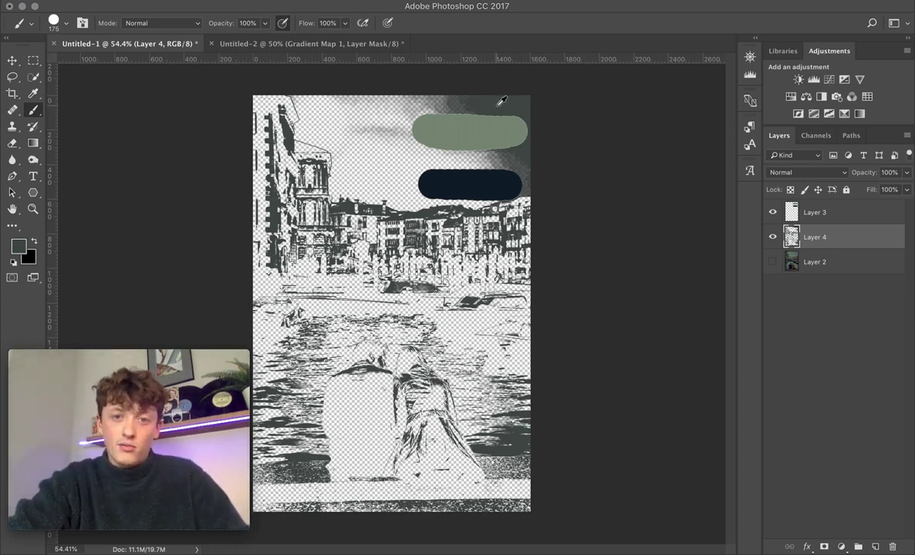
- Hide Layer 4 and paint a dark grey-green stroke on Layer 3 between the light green and dark blue ones
click(772, 239)
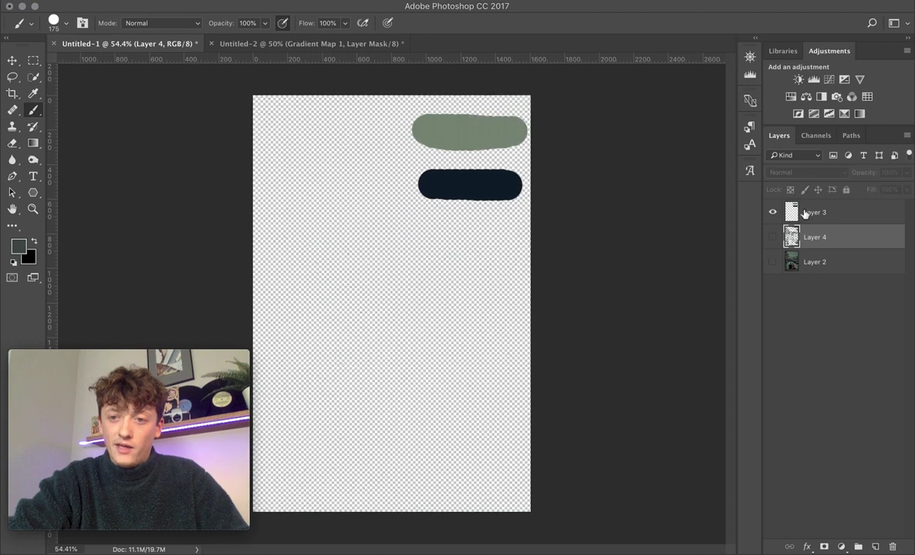
click(833, 212)
drag(426, 157, 507, 156)
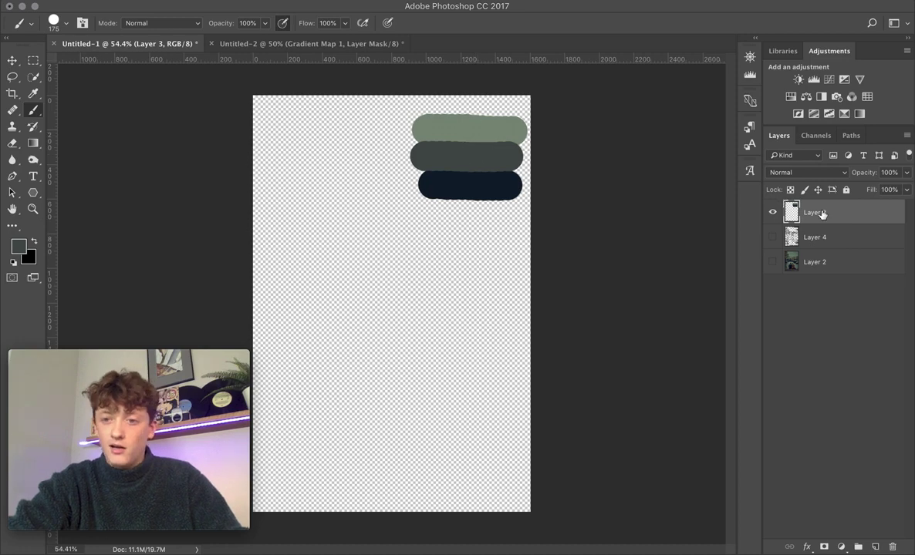
- Delete Layer 4 and show the reference photo on Layer 2 again
click(866, 238)
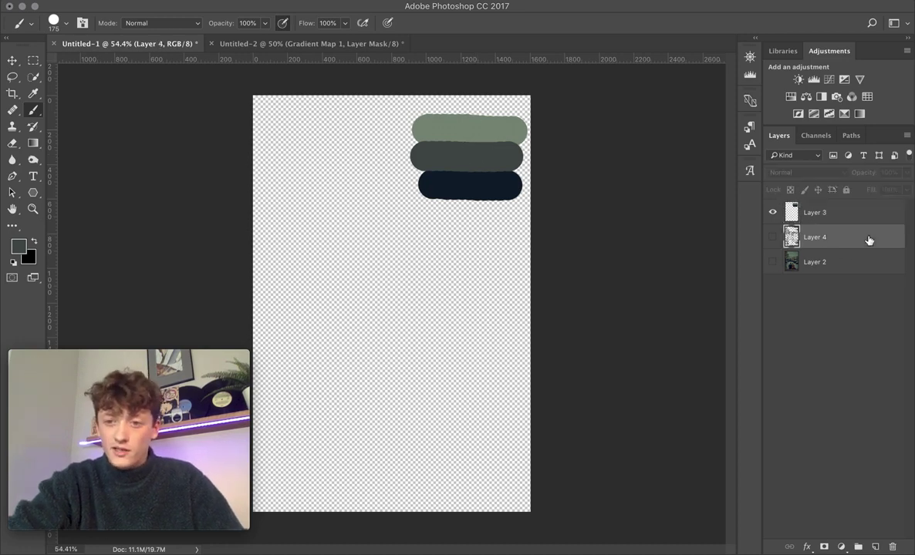
key(BackSpace)
click(773, 238)
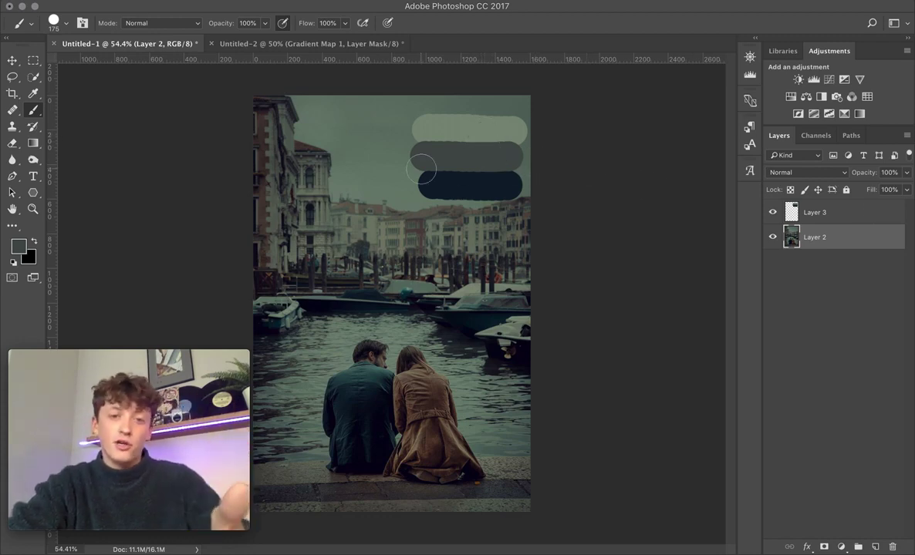
- Duplicate Layer 3 with the three colour strokes into the Untitled-2 document
click(263, 44)
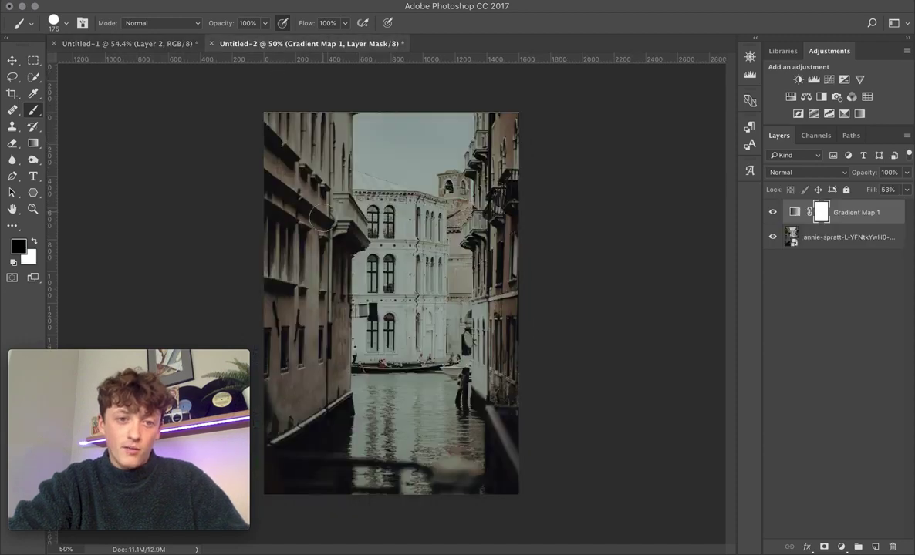
click(143, 46)
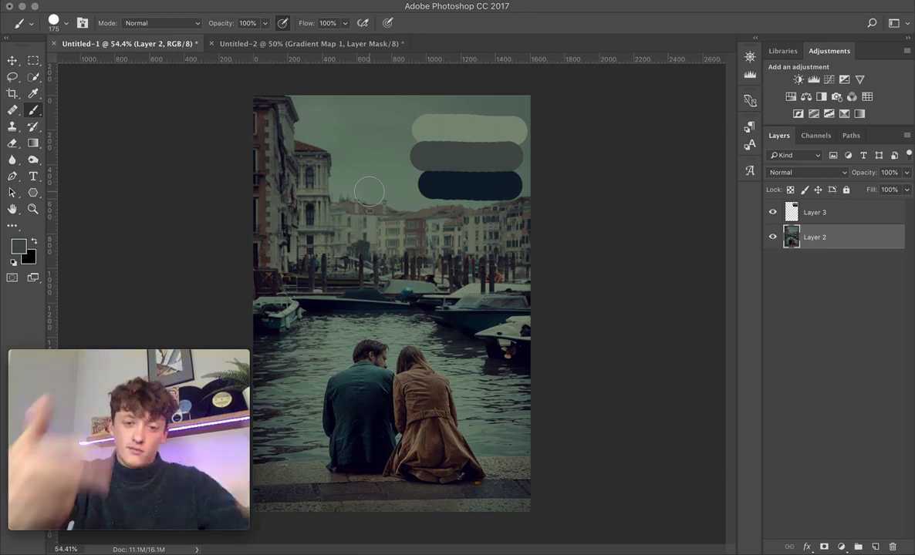
click(877, 213)
right_click(899, 219)
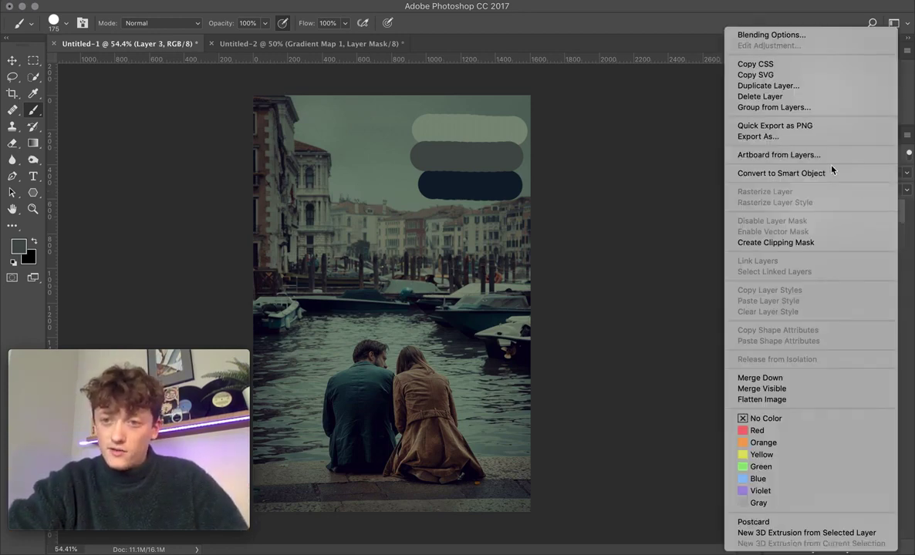
click(802, 86)
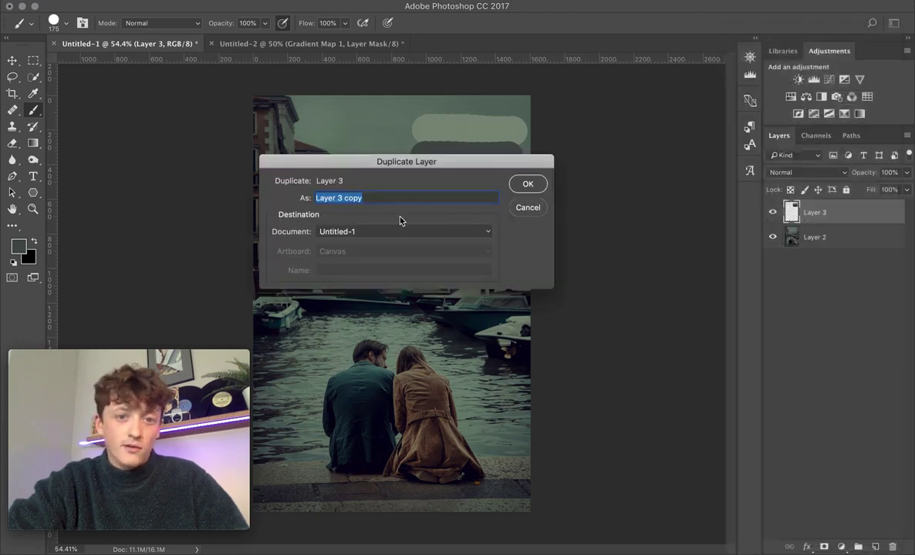
click(382, 232)
click(374, 252)
click(374, 235)
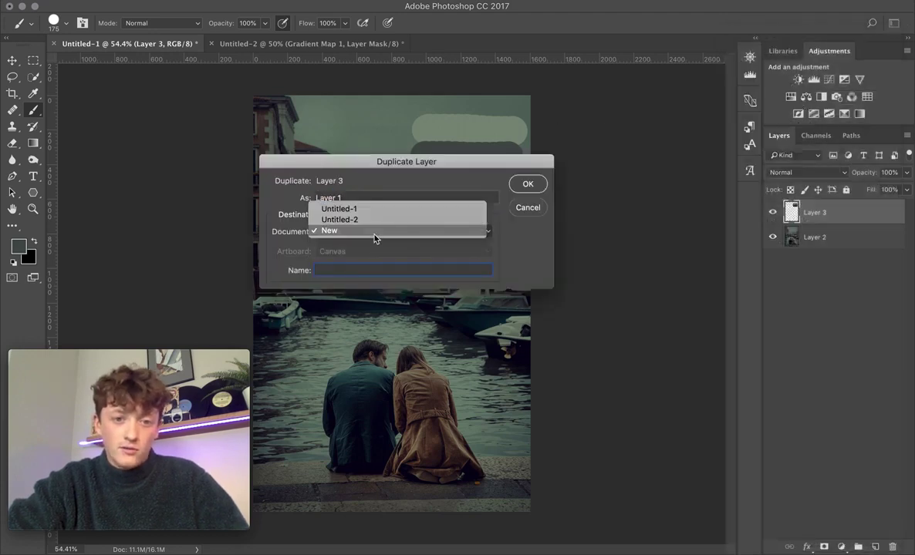
click(351, 219)
click(529, 185)
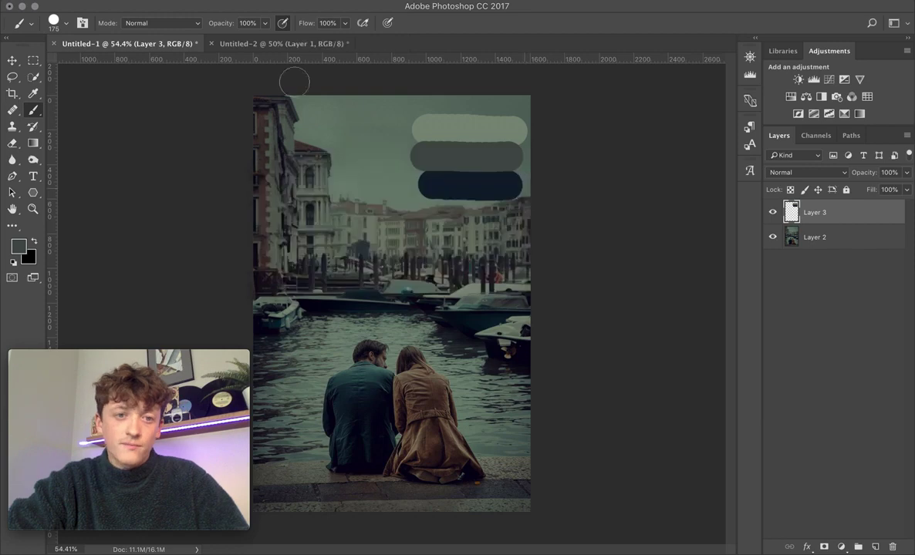
- Switch to Untitled-2 and add a Curves adjustment layer above the colour strokes
click(275, 44)
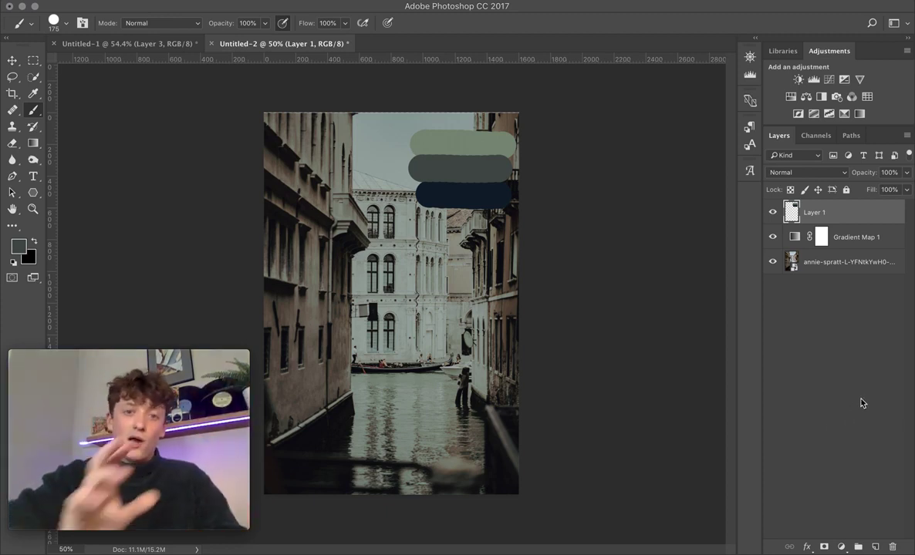
click(840, 547)
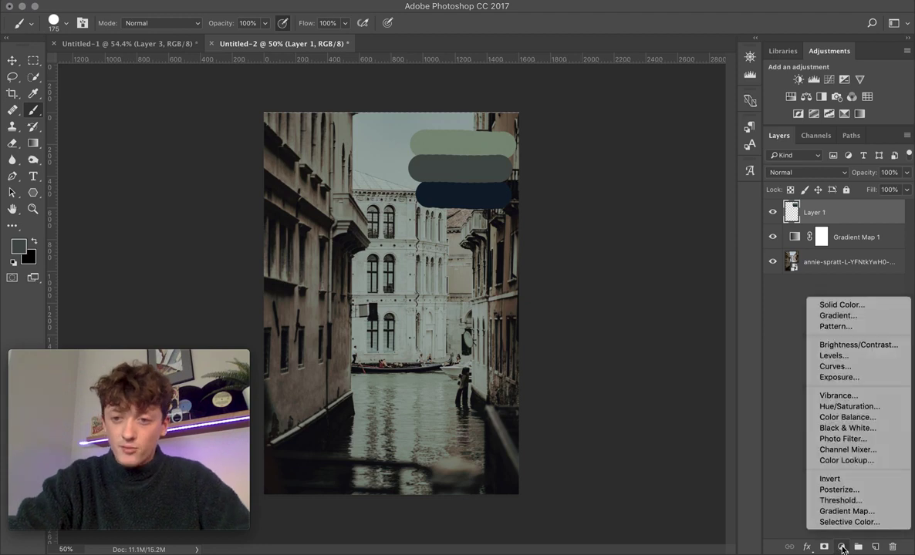
click(829, 367)
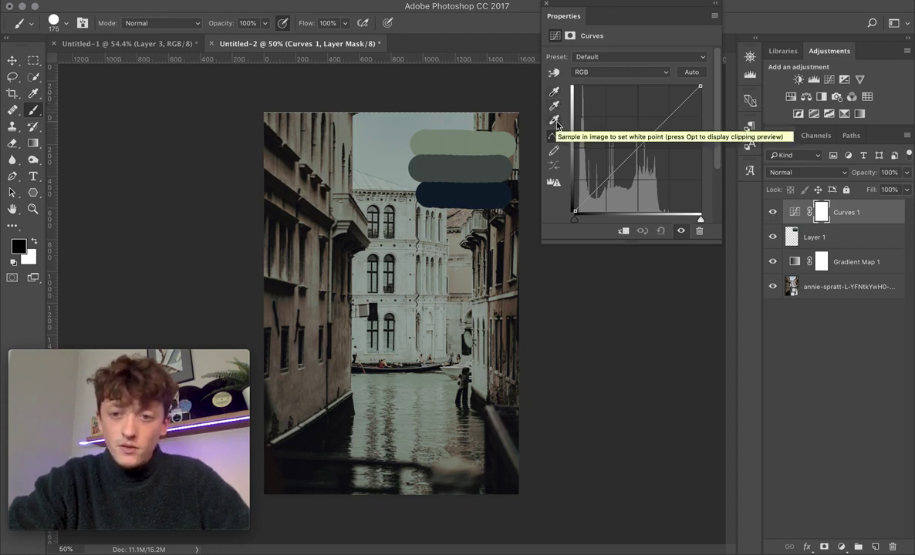
- Set the Curves black point from the dark blue stroke with the photo hidden, and resample it on the shadowed wall beside the canal
click(773, 287)
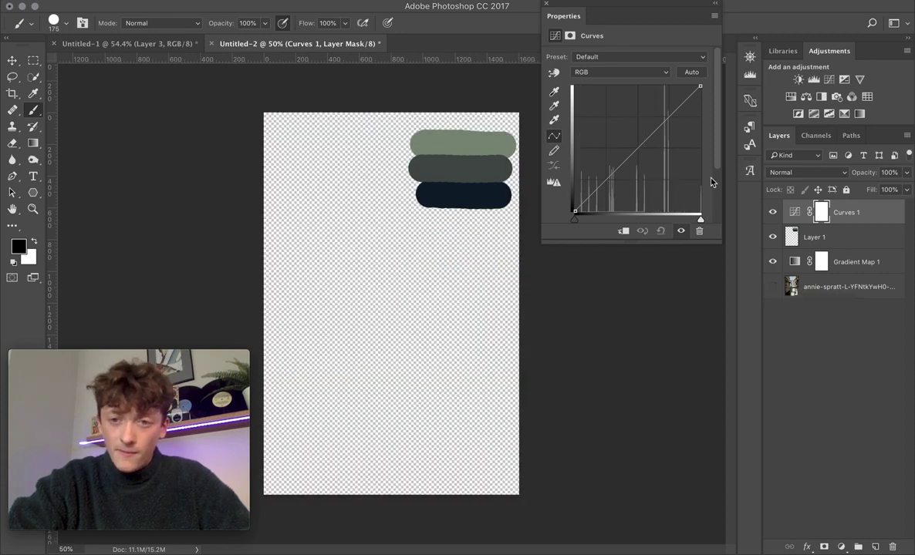
click(554, 92)
click(490, 194)
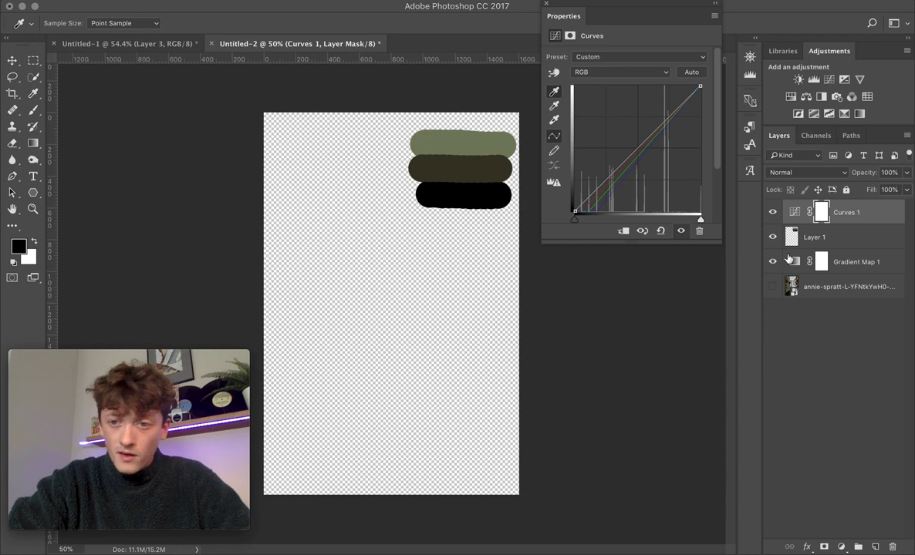
click(772, 287)
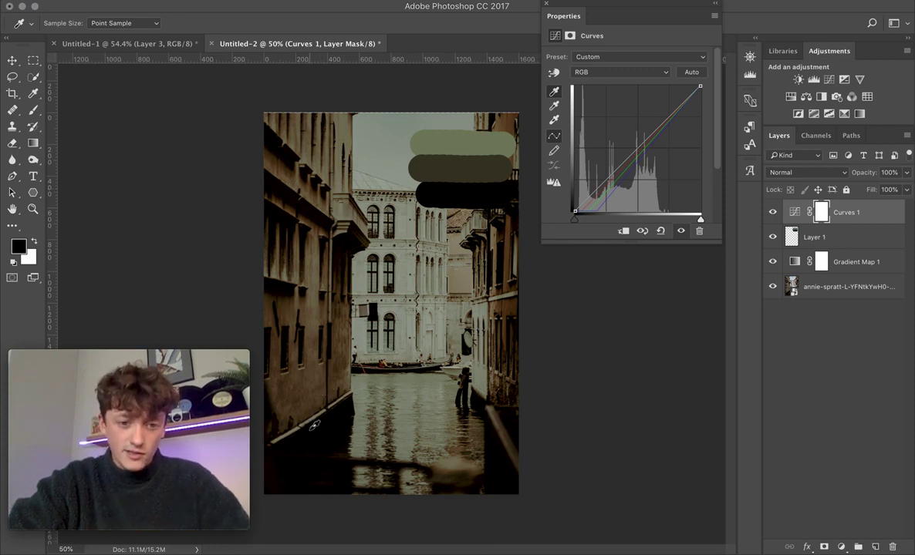
click(293, 397)
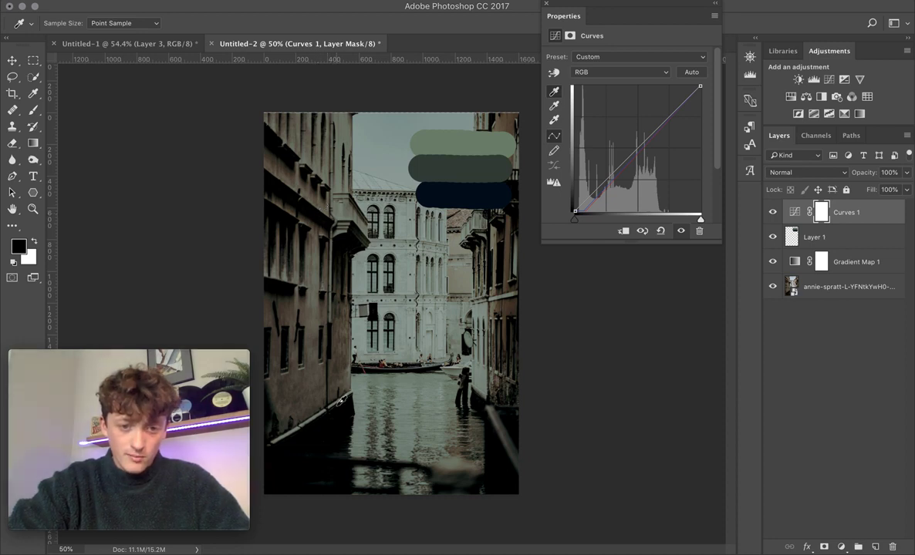
click(303, 388)
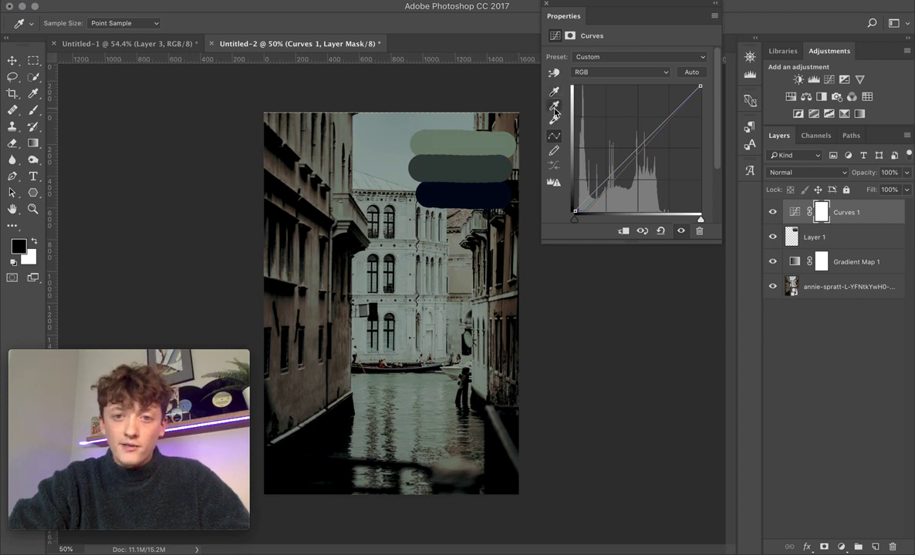
- Set the Curves gray point from the middle grey stroke, resample it on the foreground railing, and compare with the reference photo
click(772, 286)
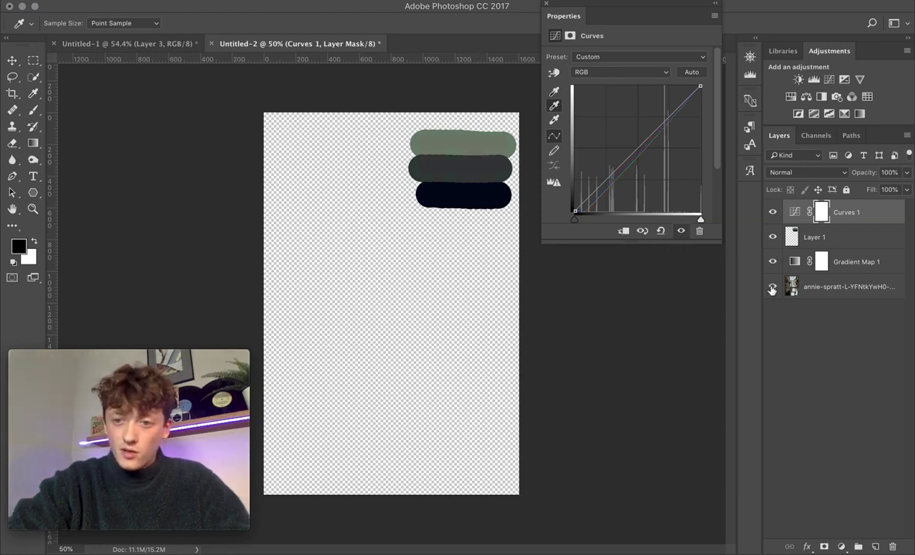
click(772, 286)
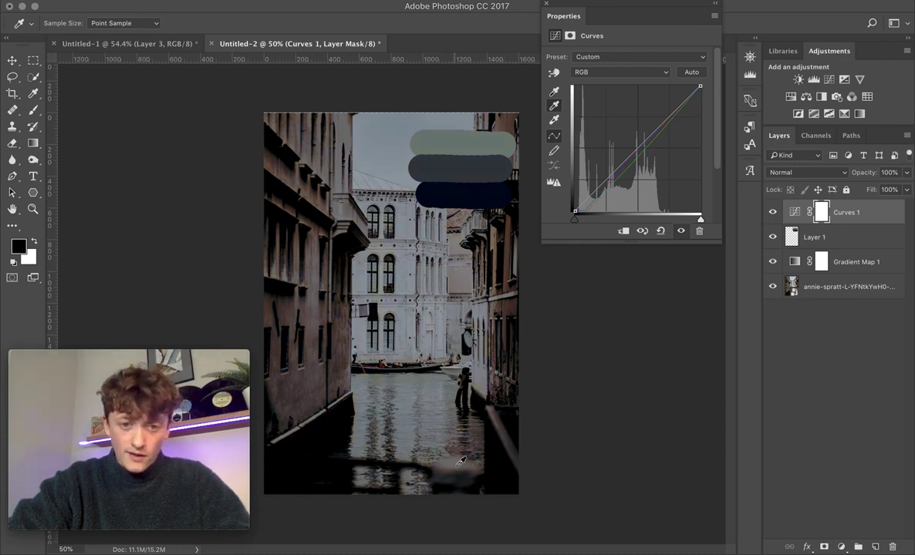
click(505, 432)
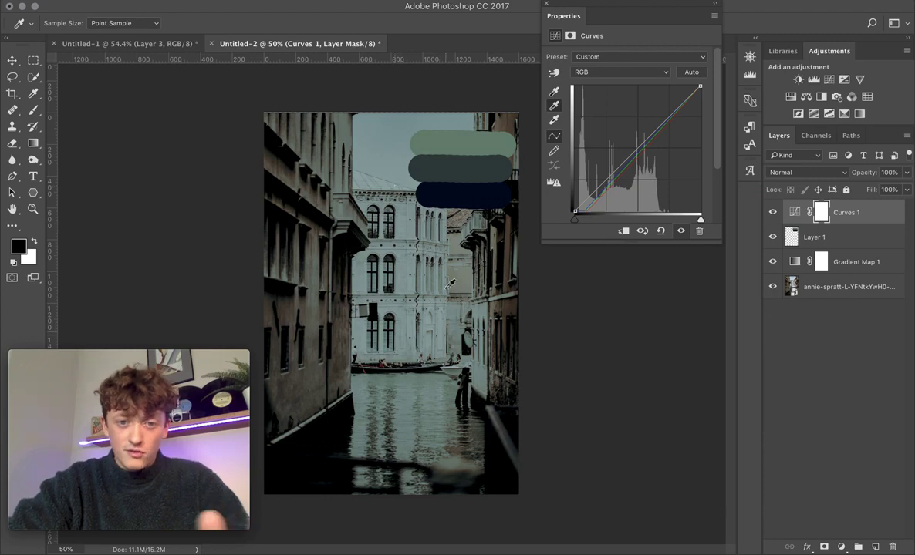
click(160, 44)
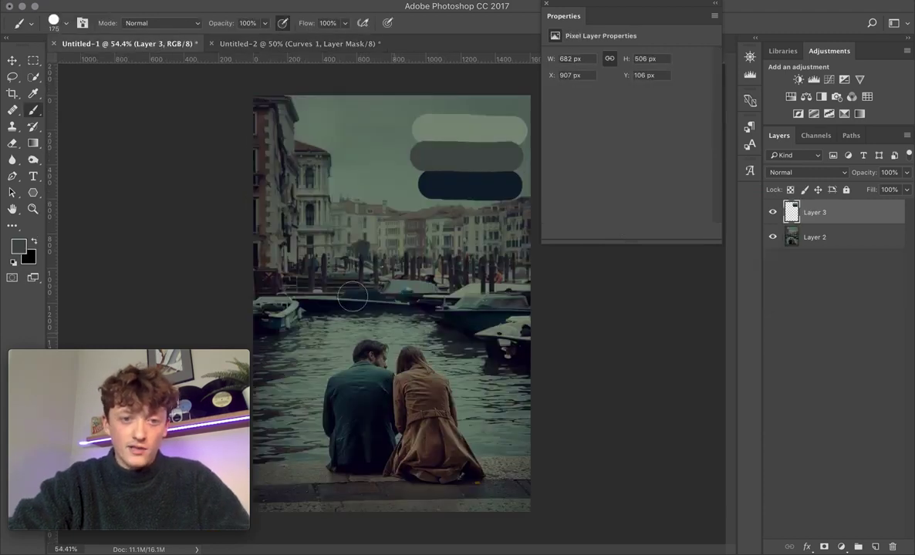
click(301, 44)
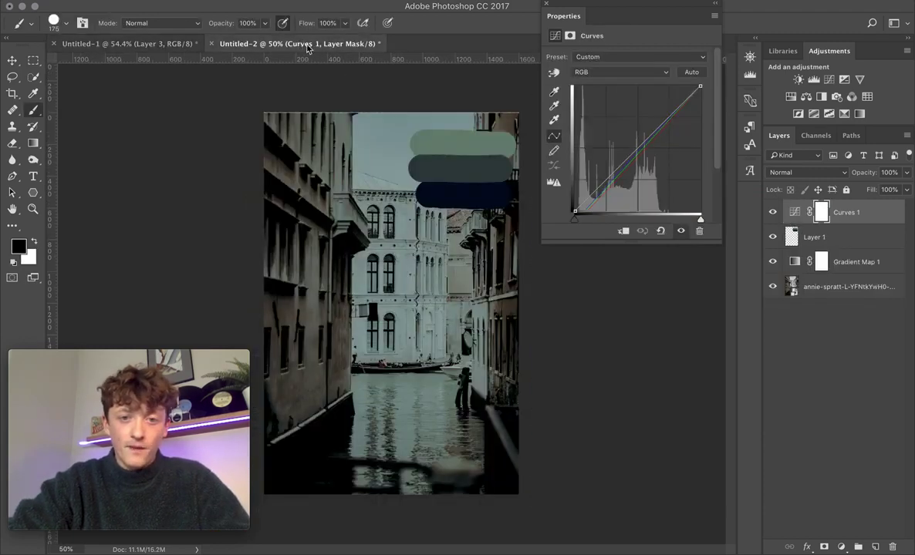
- Try the Curves white point on the light green stroke, the sky and the white building's facade, previewing the clipping
click(475, 136)
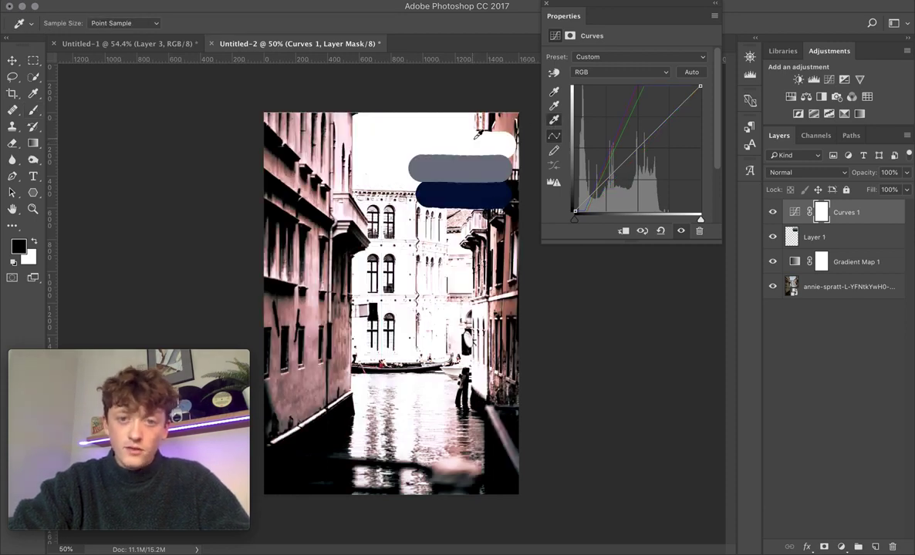
click(773, 286)
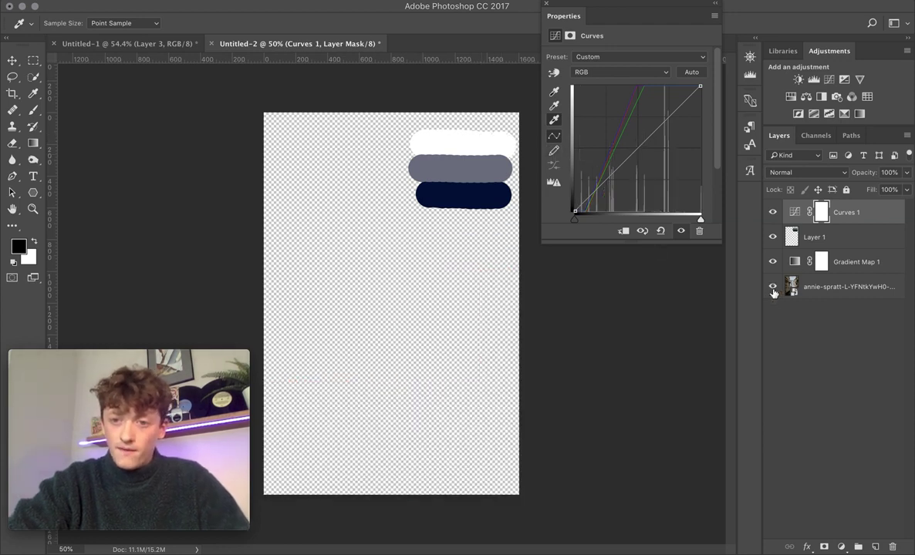
click(773, 286)
click(375, 136)
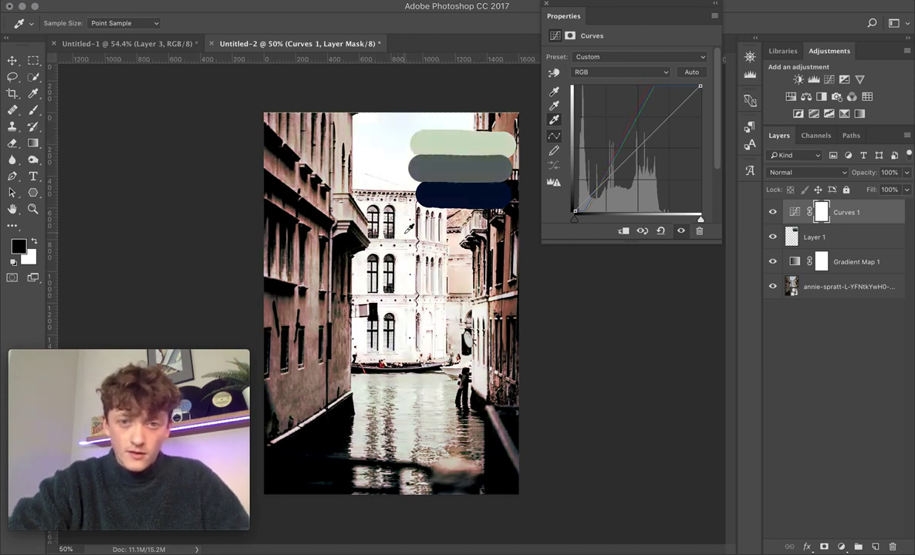
click(407, 230)
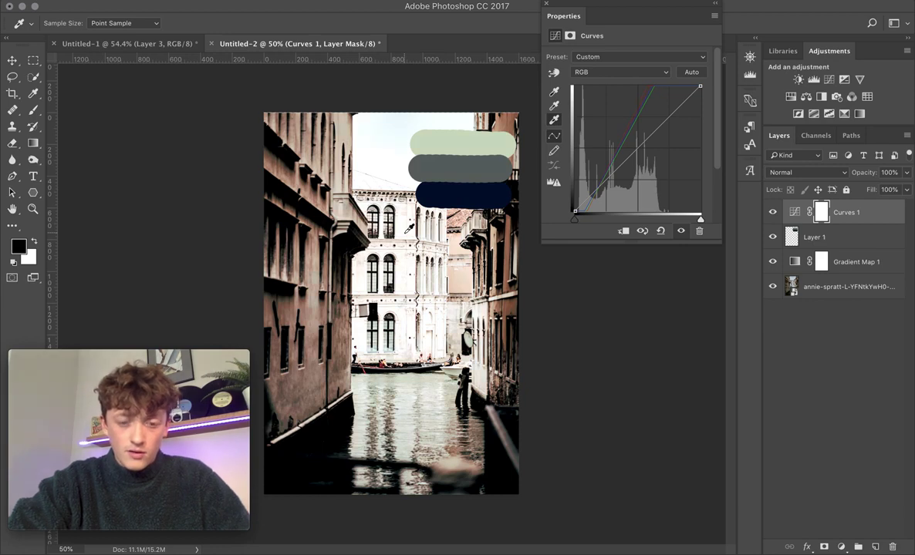
key(alt)
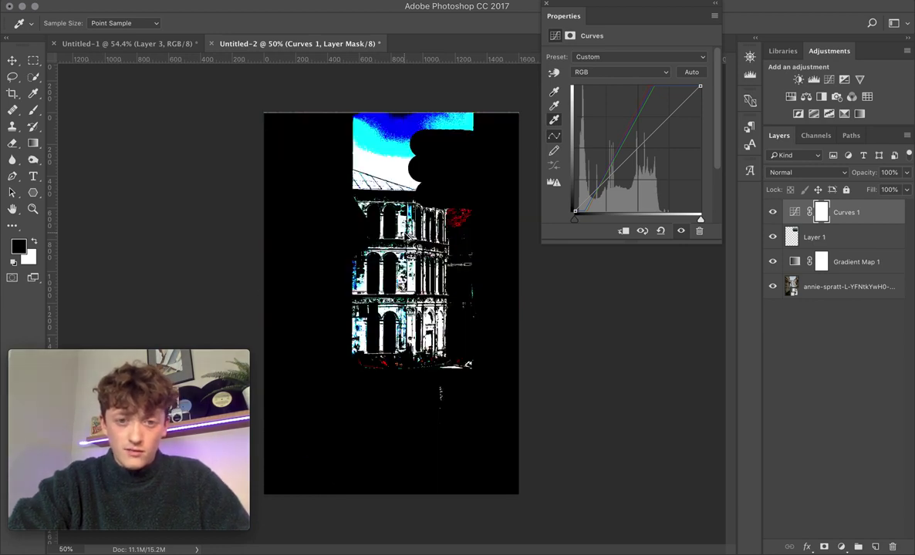
click(407, 238)
key(alt)
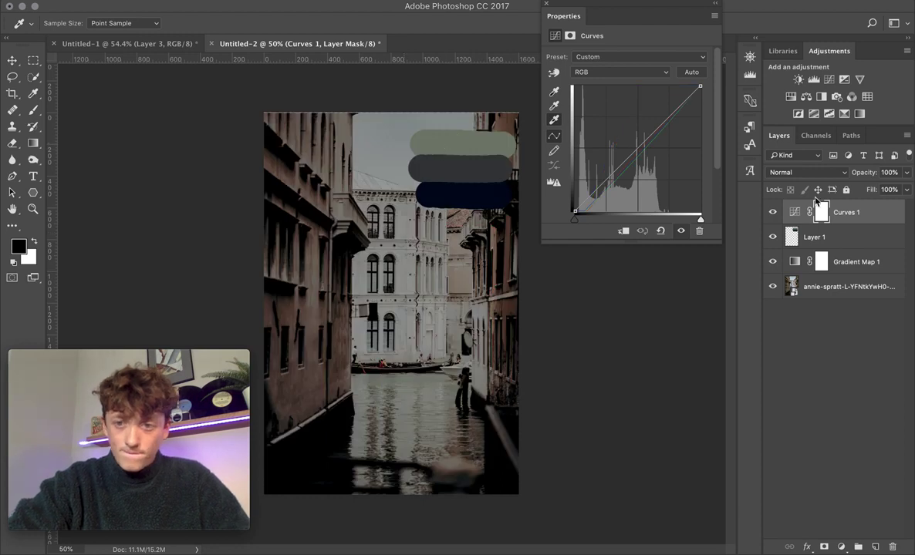
- Target the Curves 1 adjustment instead of its mask and set its white point from the light green stroke
key(b)
key(ctrl+2)
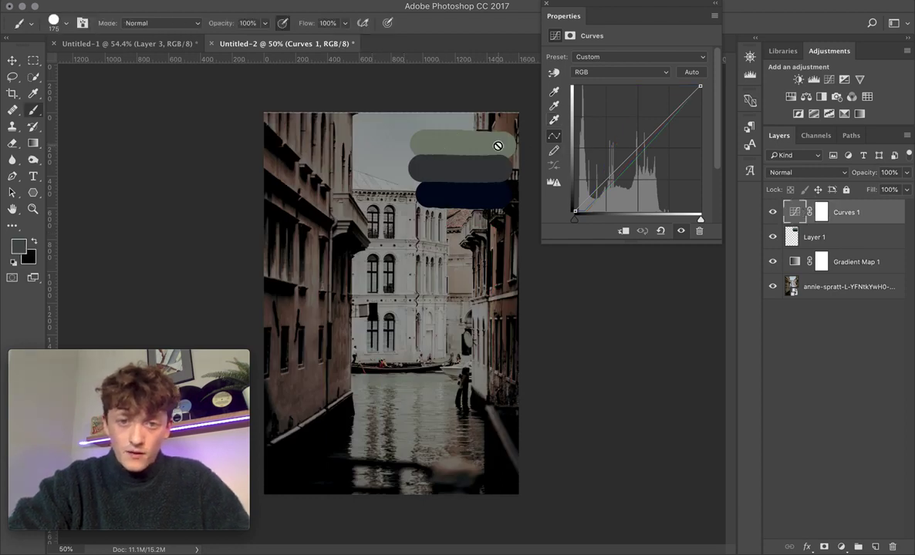
click(554, 120)
click(467, 139)
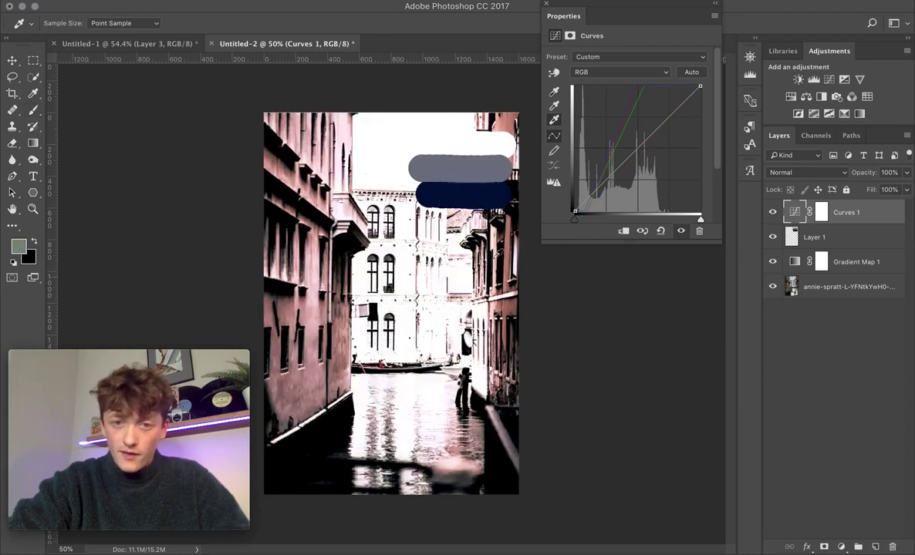
- Try the Curves white point on the white building's facade, the right-hand wall, the sky and the left building's edge
click(408, 225)
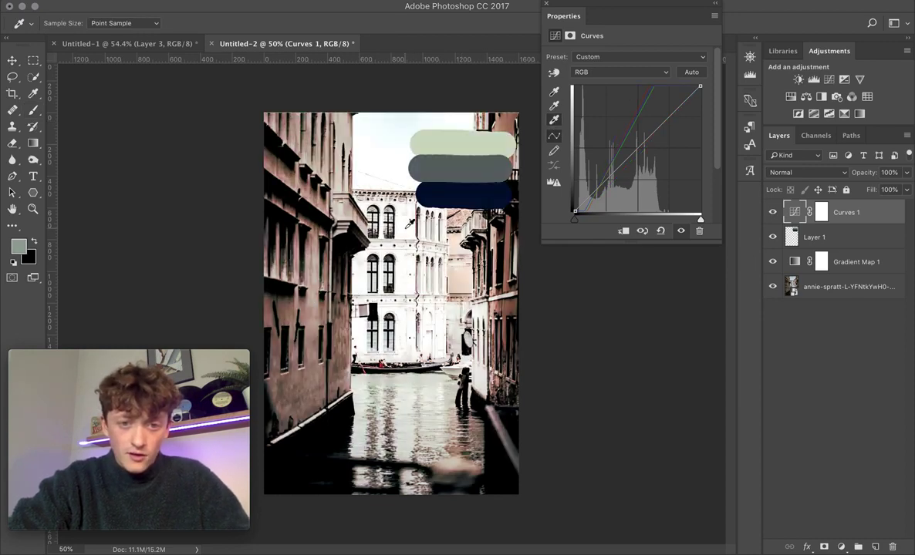
click(382, 285)
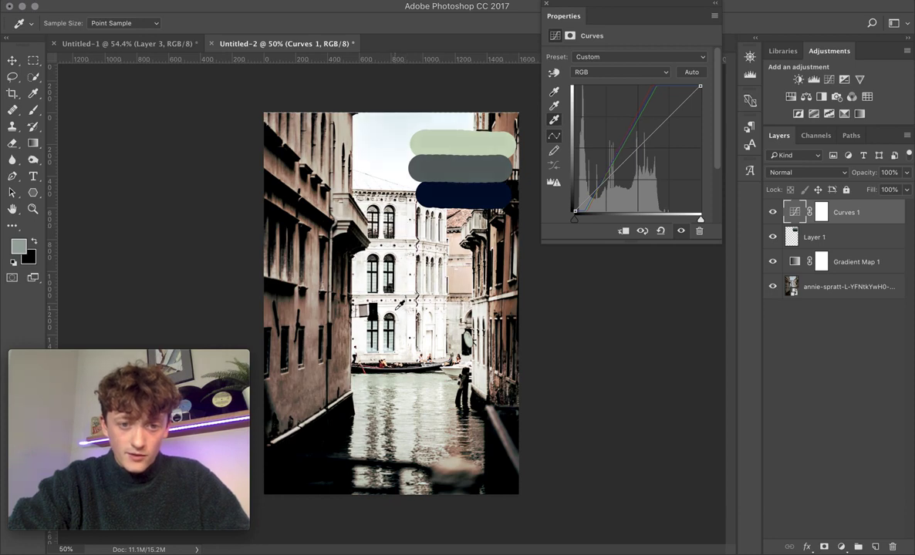
click(486, 372)
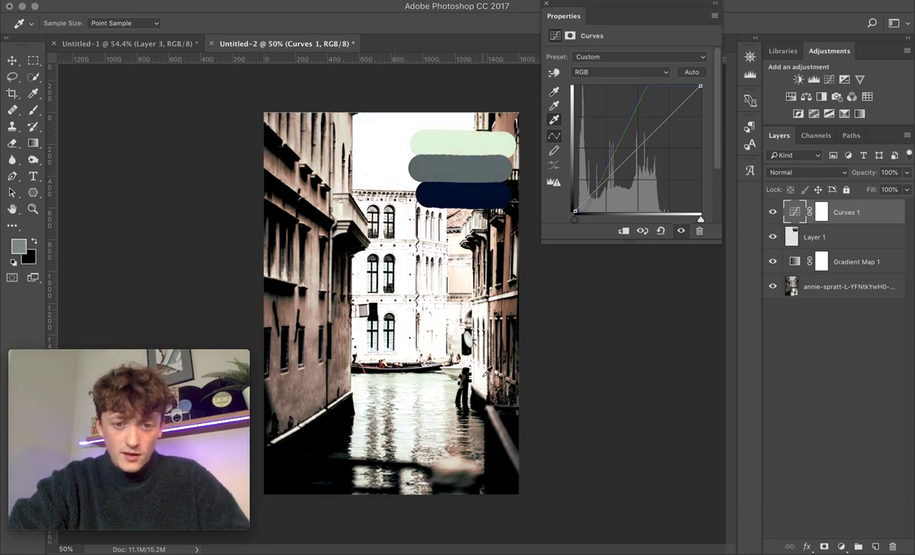
click(358, 122)
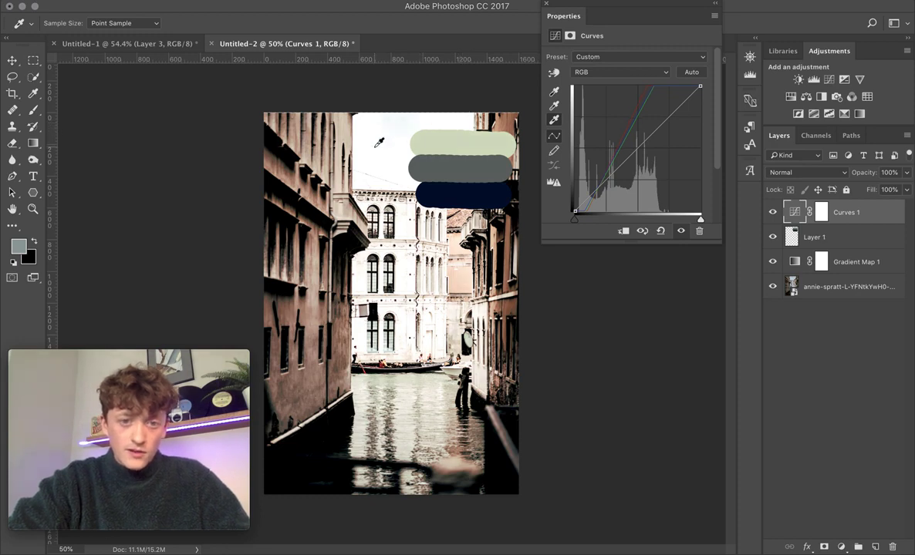
click(347, 136)
click(340, 238)
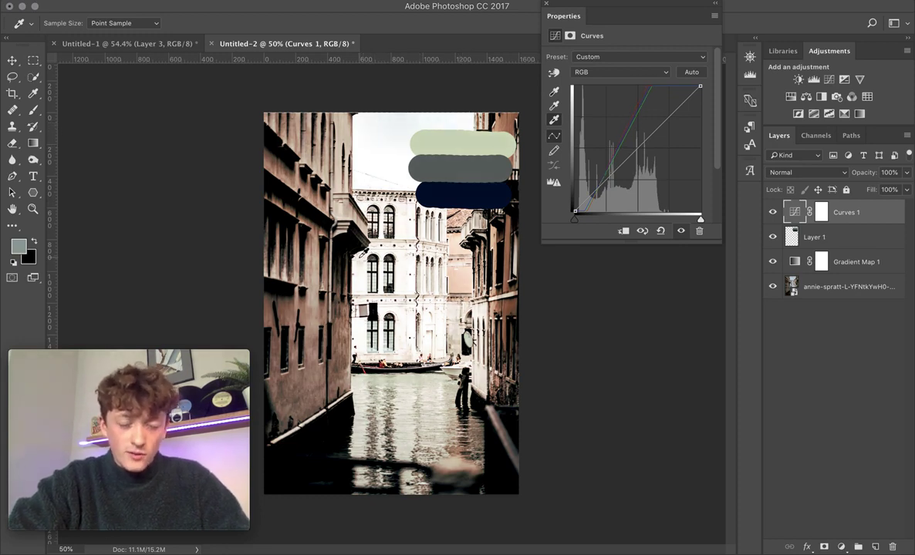
click(372, 409)
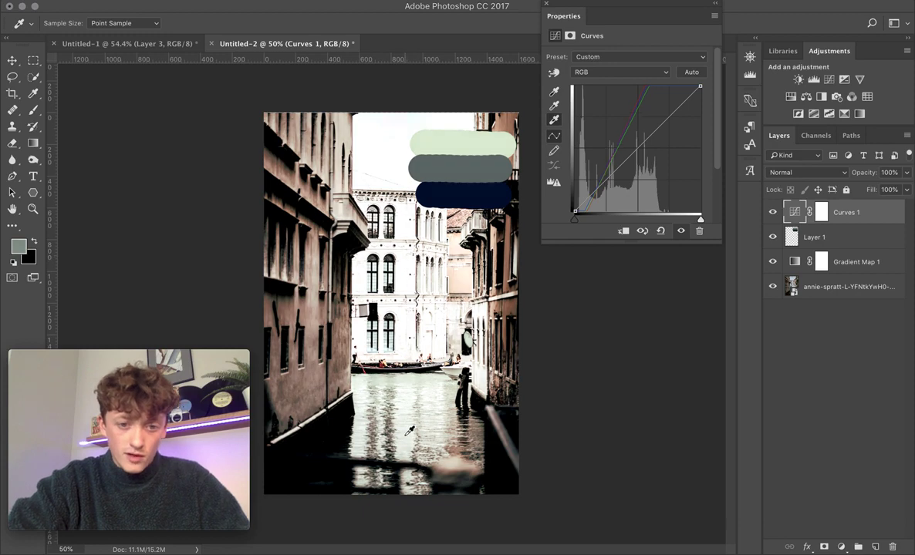
- Try the Curves white point on the canal water, the round sign by the right-hand wall and the white building's lower facade
click(409, 431)
click(368, 399)
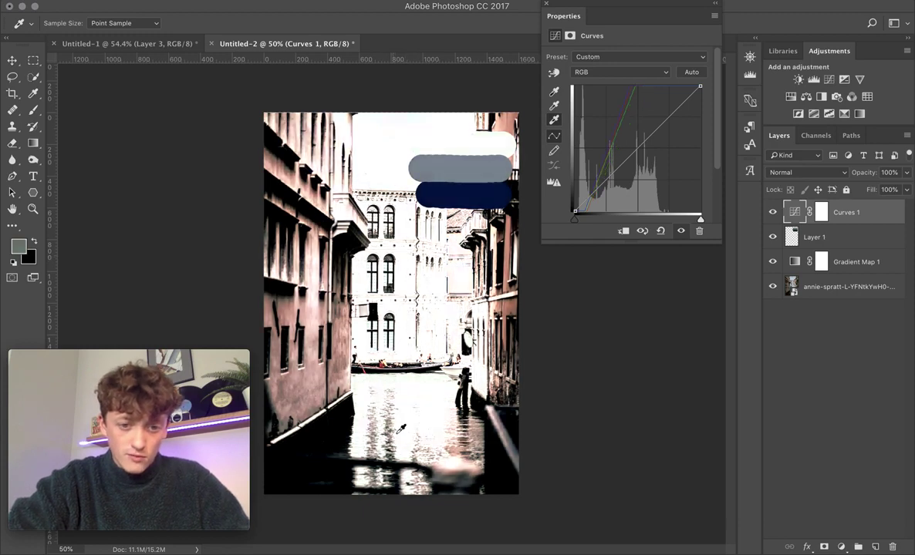
click(426, 433)
click(468, 344)
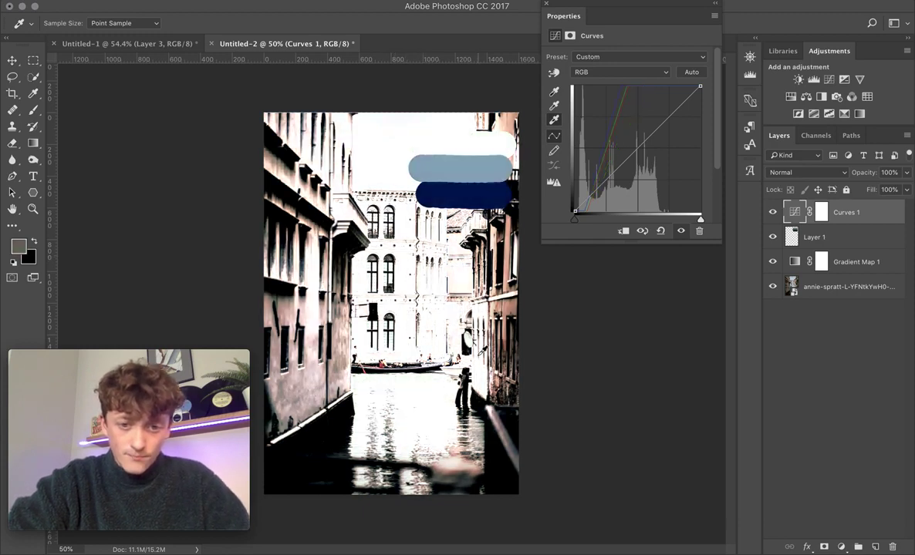
click(469, 339)
click(440, 318)
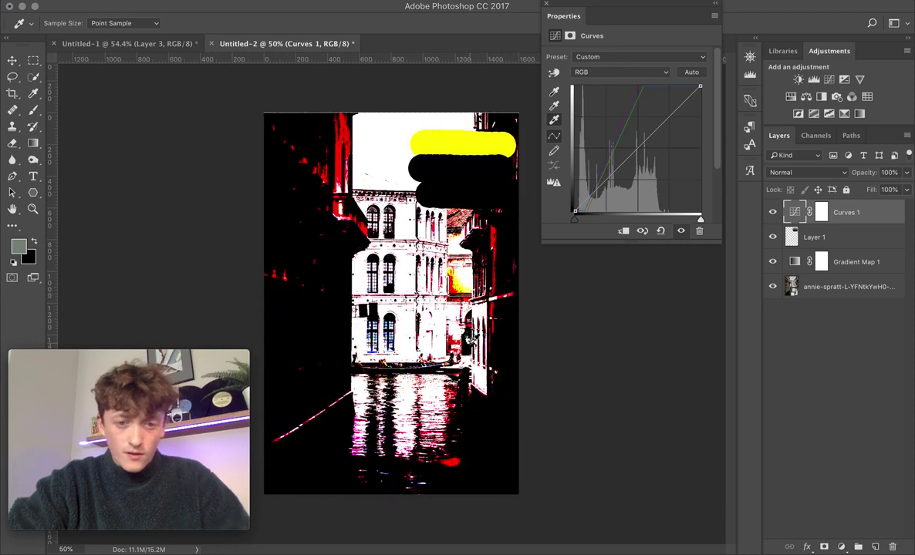
click(439, 318)
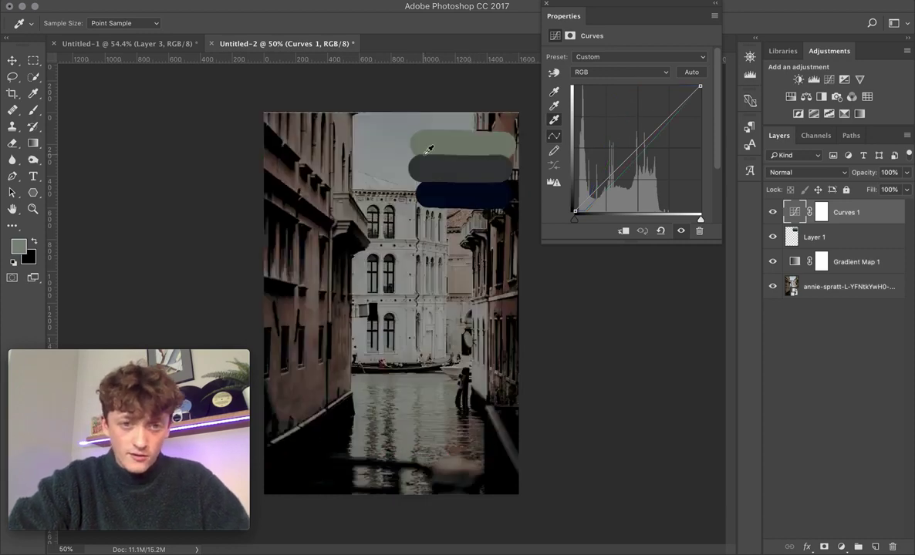
- Resample the Curves white point on the white building's upper facade and slightly lower the RGB curve's white end point
click(412, 200)
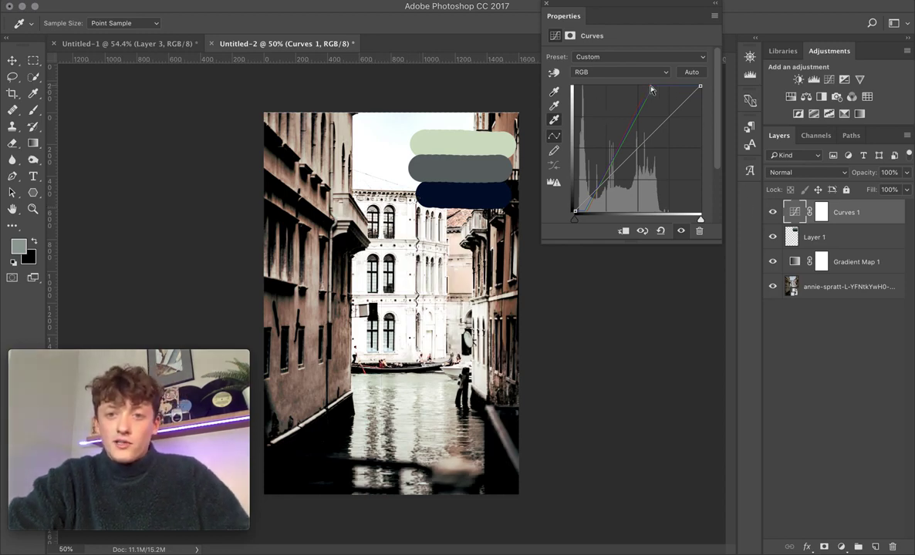
drag(700, 86, 702, 95)
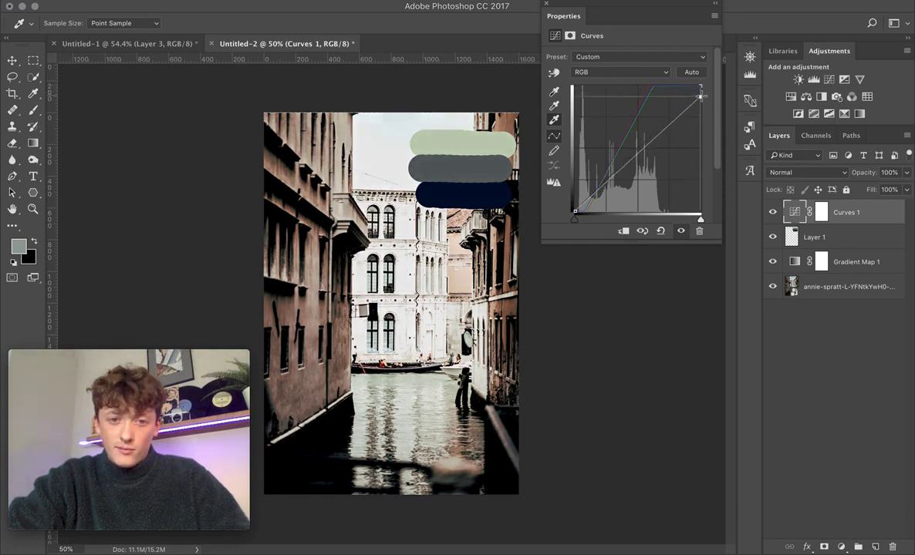
drag(700, 96, 700, 98)
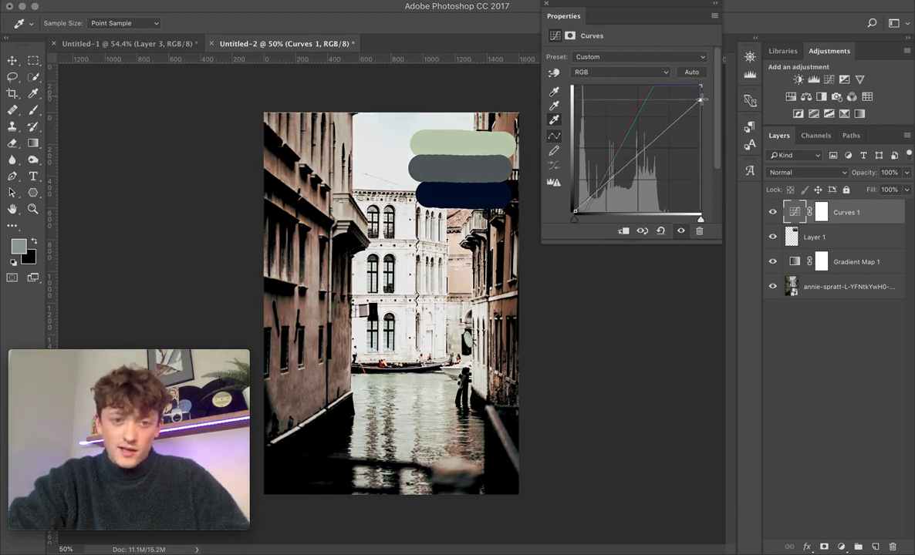
- Close the Curves settings and delete Layer 1 with the color strokes from the canal document
click(546, 3)
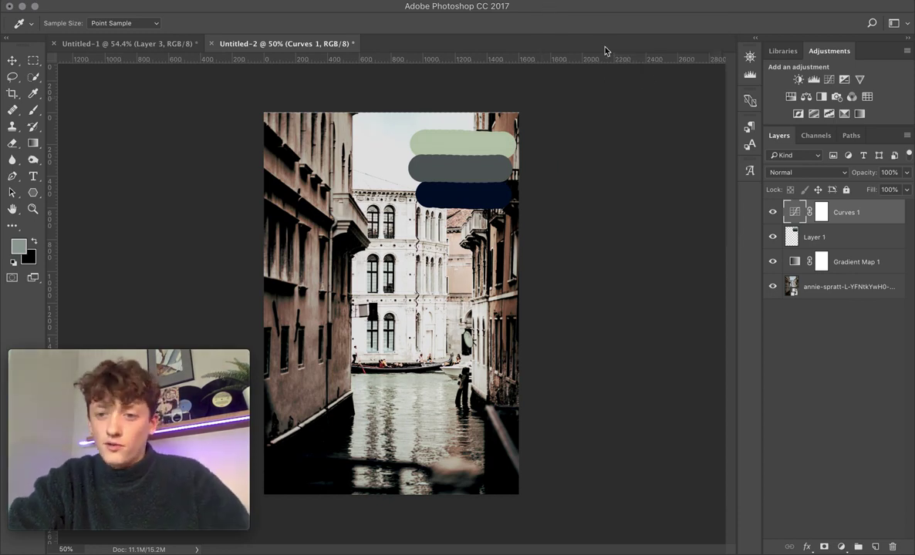
click(840, 238)
key(BackSpace)
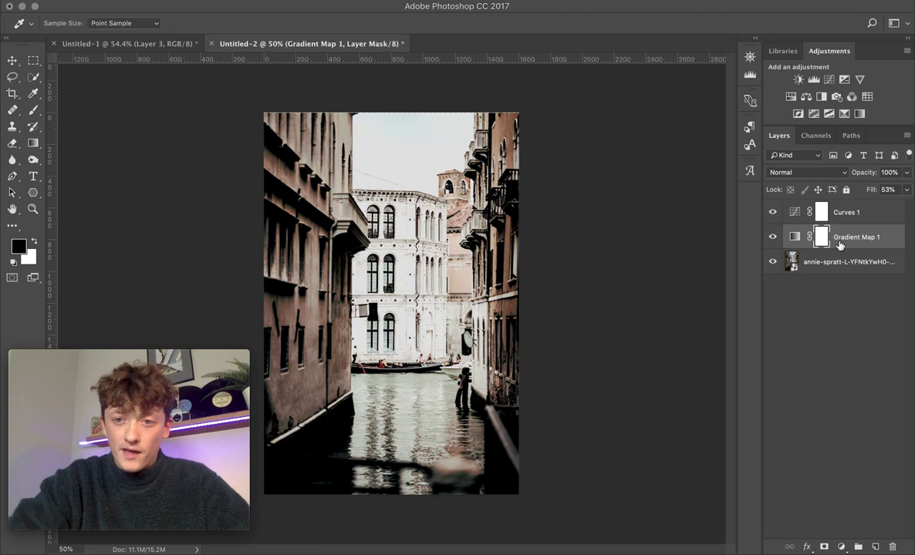
- In Curves 1, raise the RGB curve's black end point, lower its white end point further and add a midpoint
double_click(794, 213)
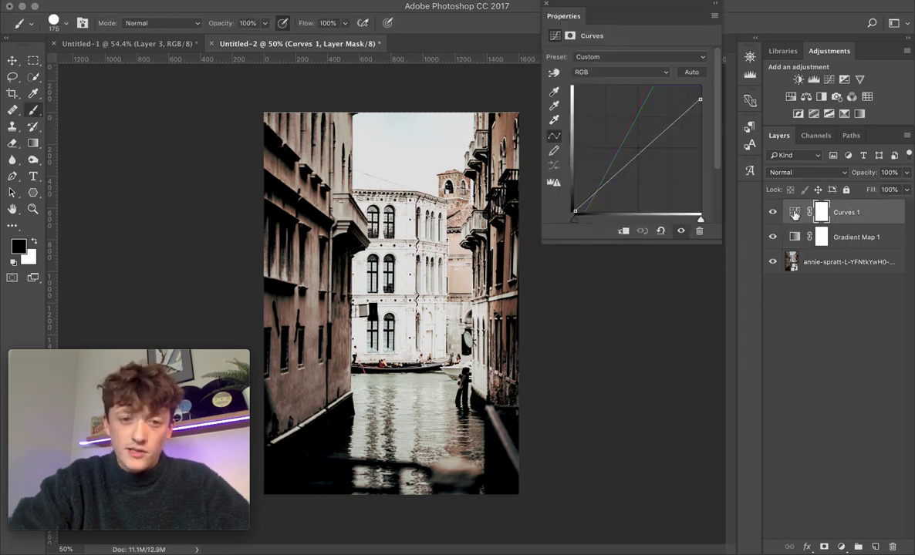
key(b)
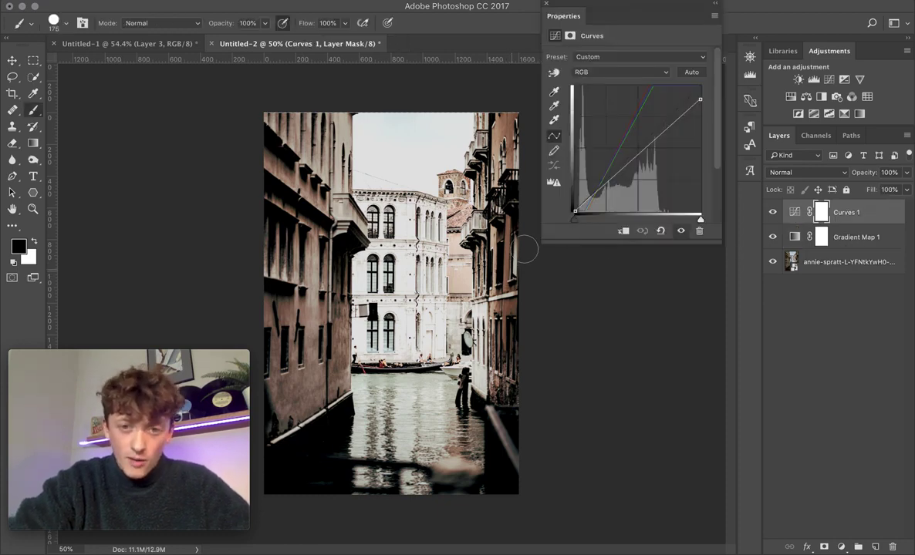
drag(575, 210, 570, 197)
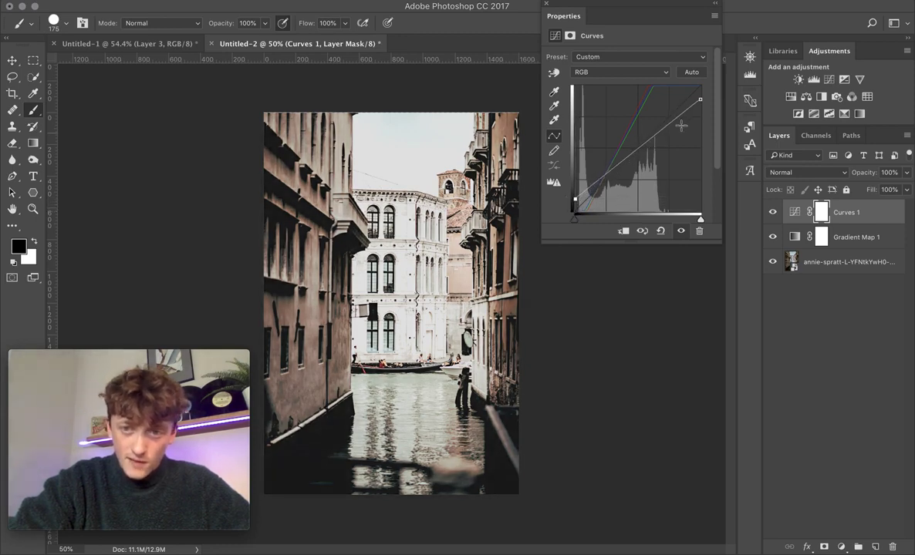
drag(699, 99, 702, 115)
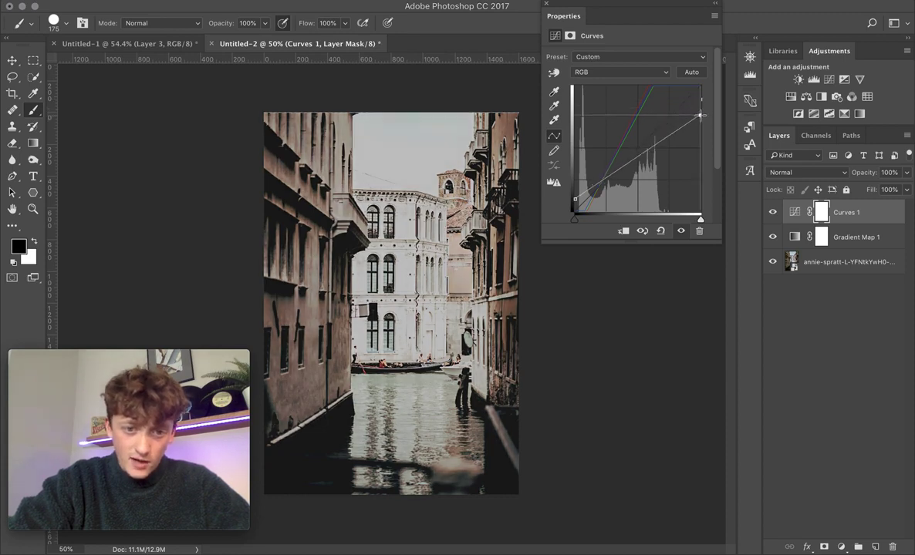
click(637, 153)
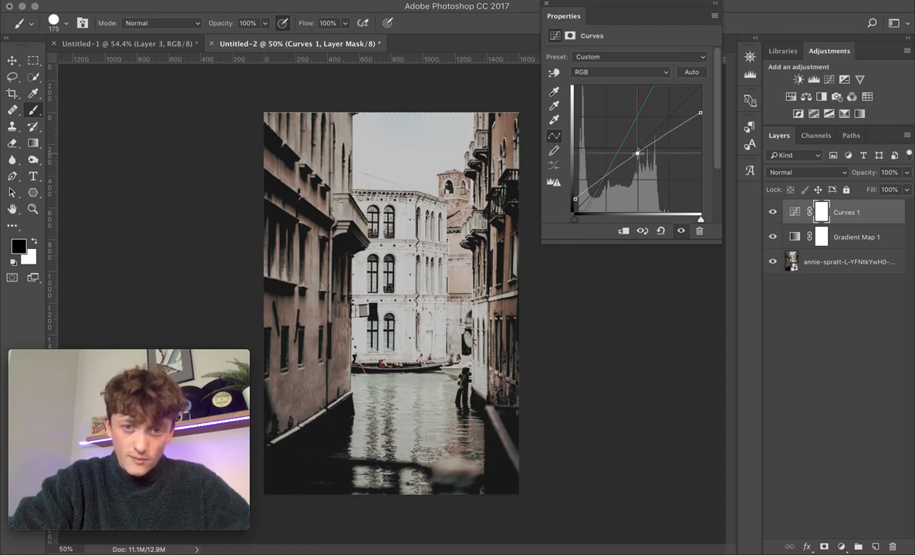
click(546, 4)
- Set the Curves 1 layer's blend mode to Soft Light and its fill to 62%
click(835, 174)
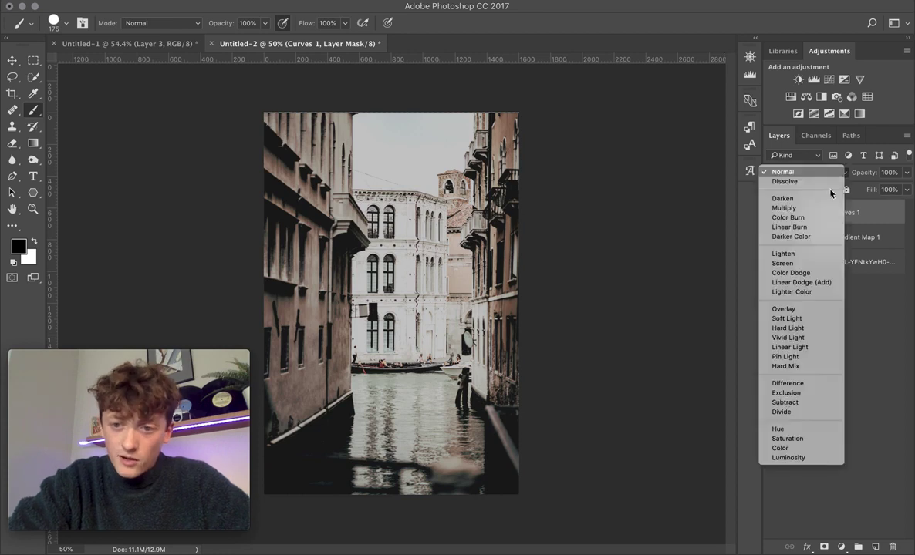
click(725, 317)
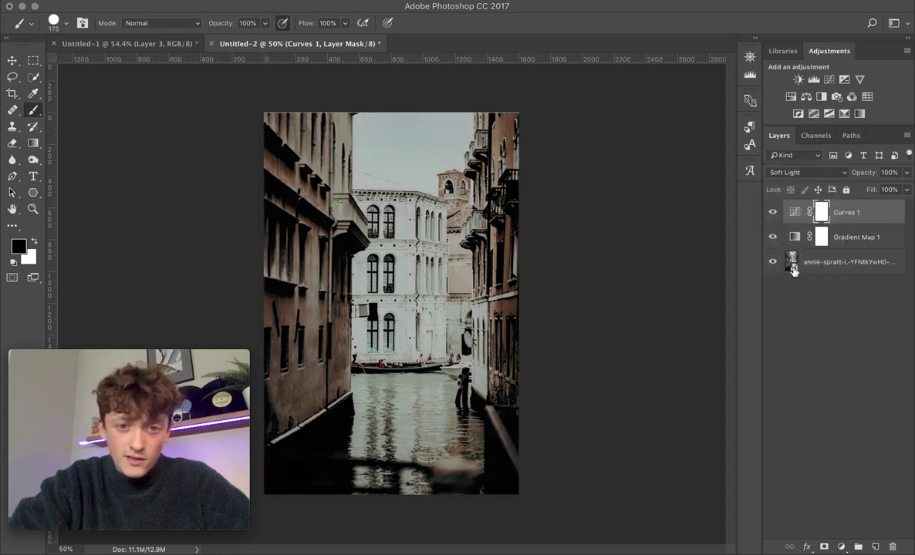
click(908, 190)
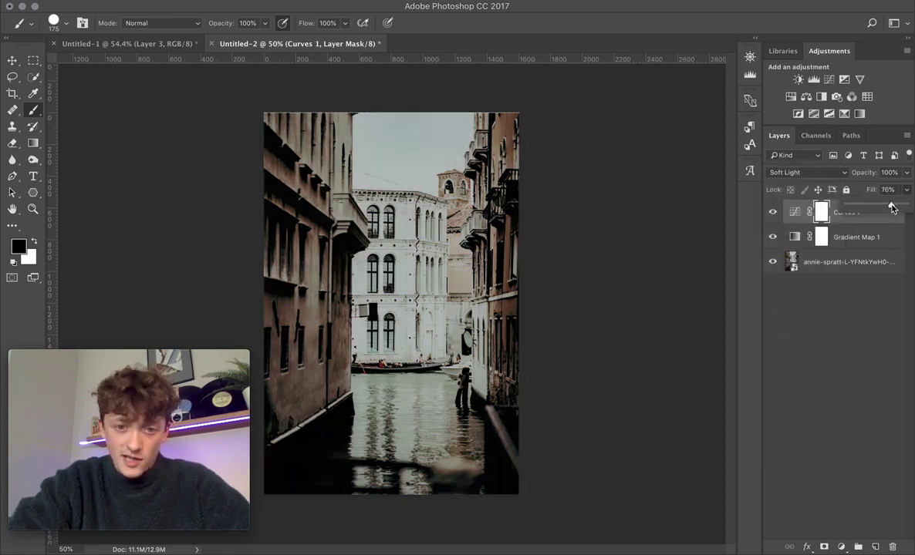
drag(892, 212, 856, 209)
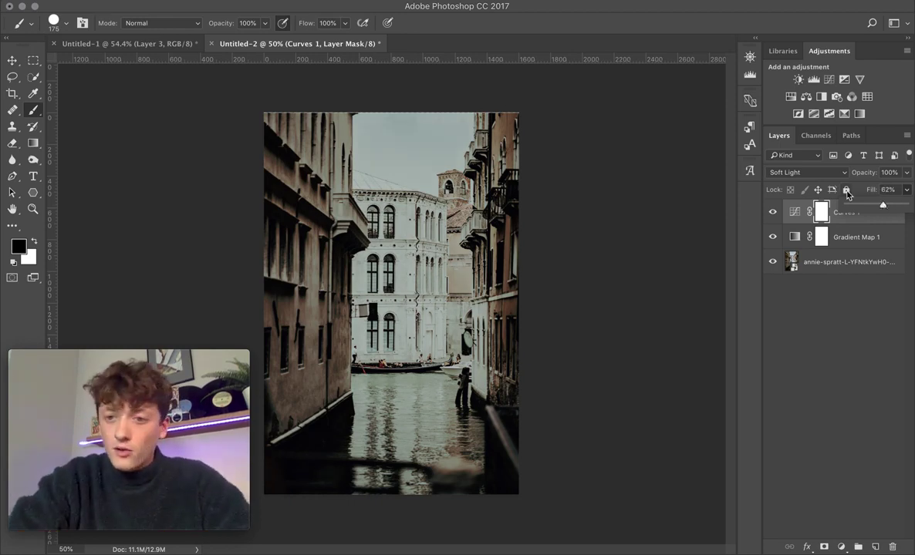
- Try the Overlay blend mode on the Curves 1 layer, then return it to Soft Light
click(771, 171)
click(783, 162)
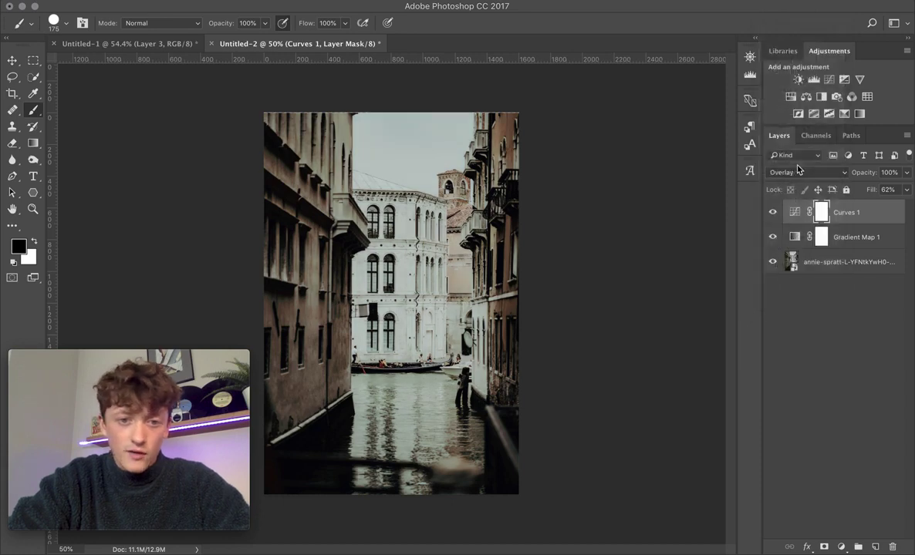
click(798, 171)
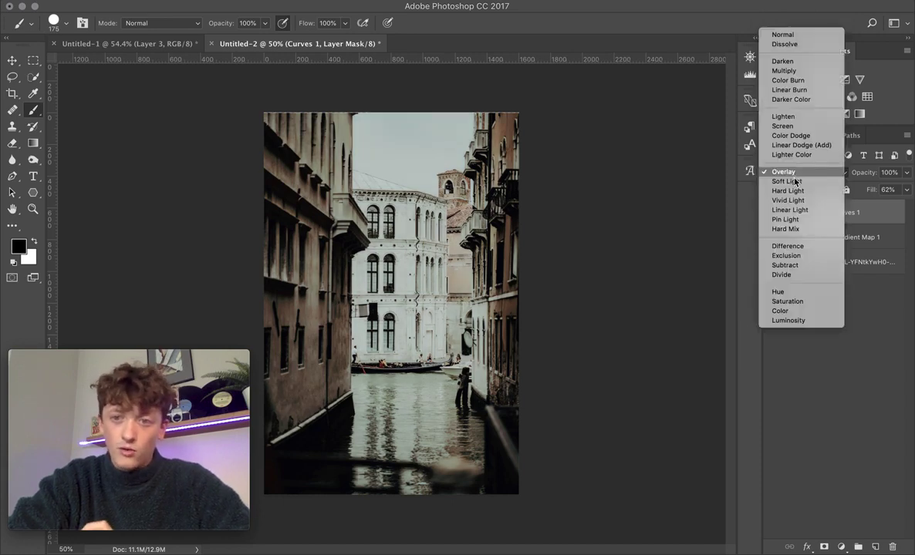
click(787, 182)
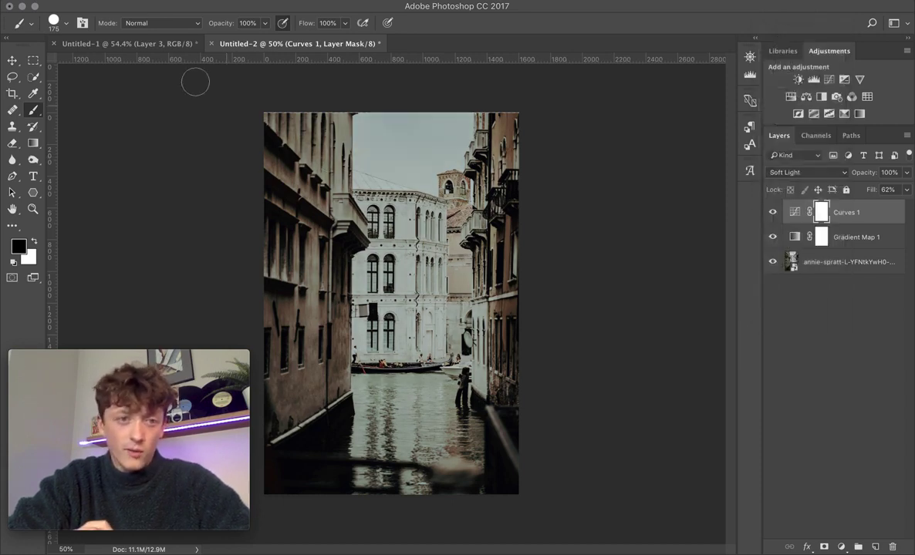
- Delete Layer 3 with the color strokes from the reference document Untitled-1
click(167, 46)
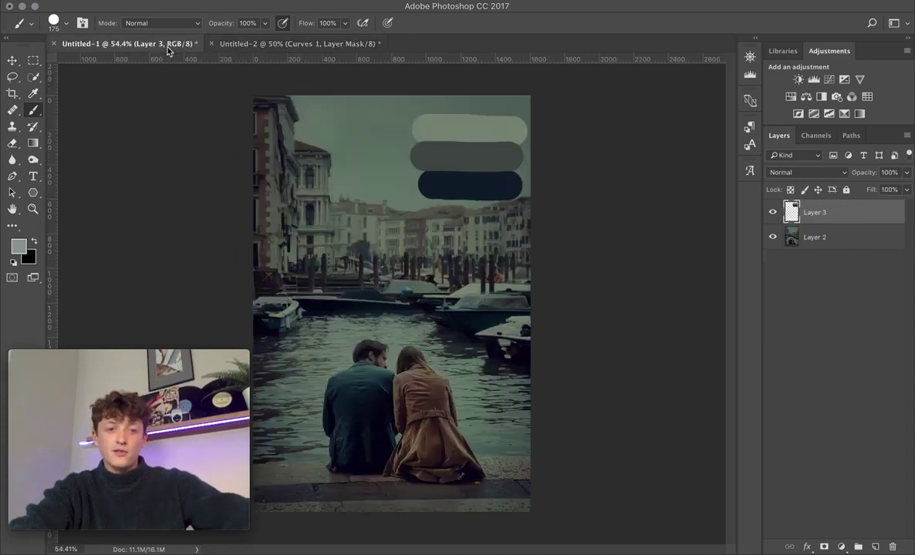
key(Delete)
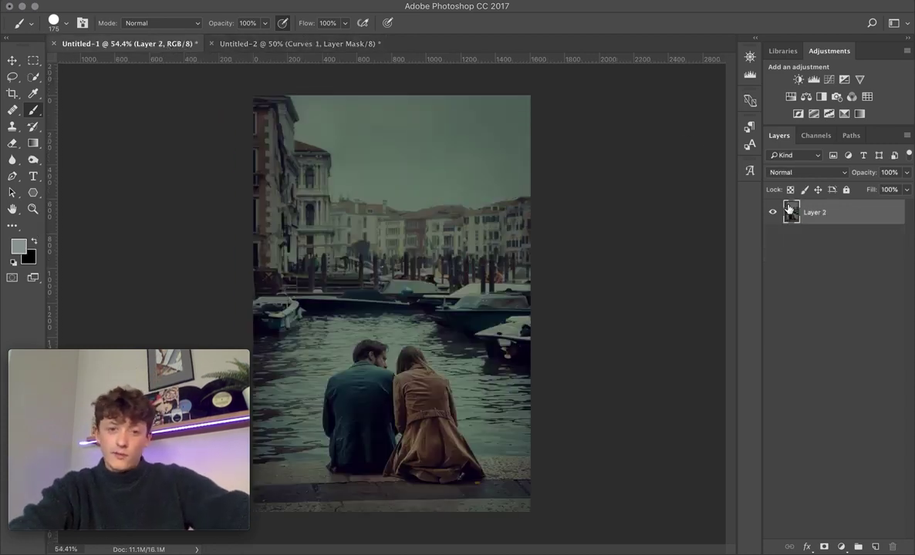
- Compare the graded canal photo with the reference Venice photo, selecting the canal photo's layer along the way
click(293, 43)
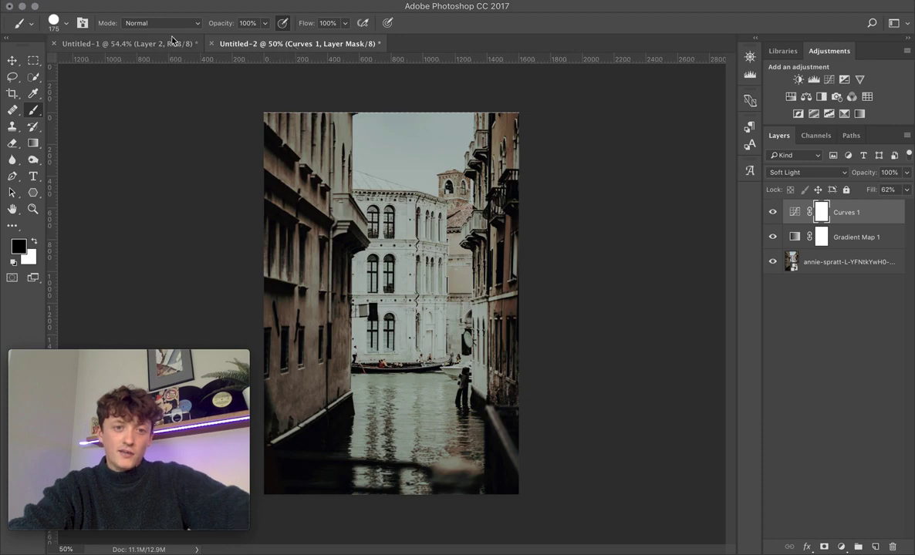
click(169, 47)
click(320, 45)
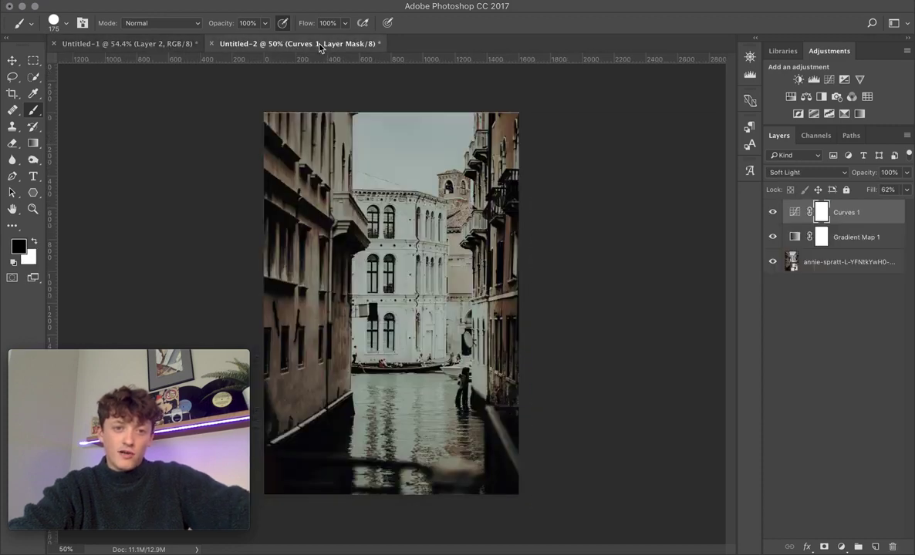
click(157, 46)
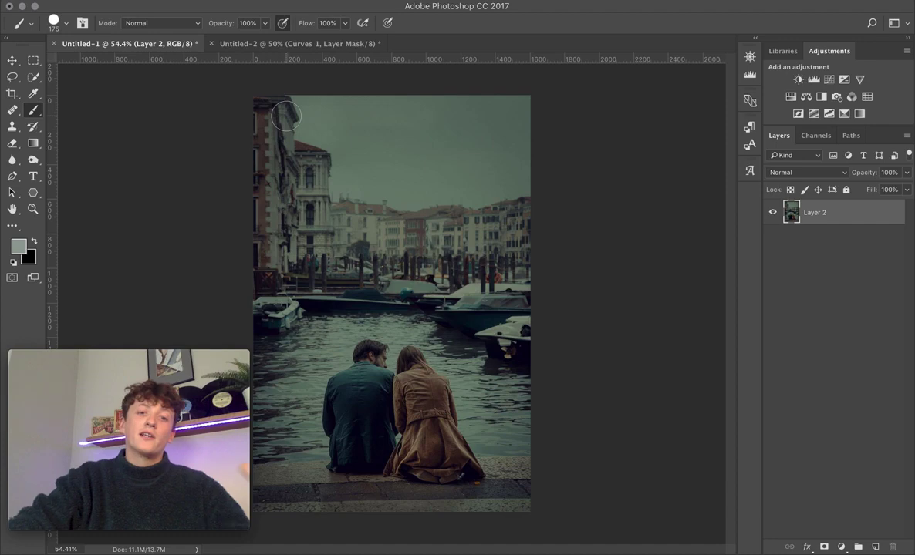
click(291, 45)
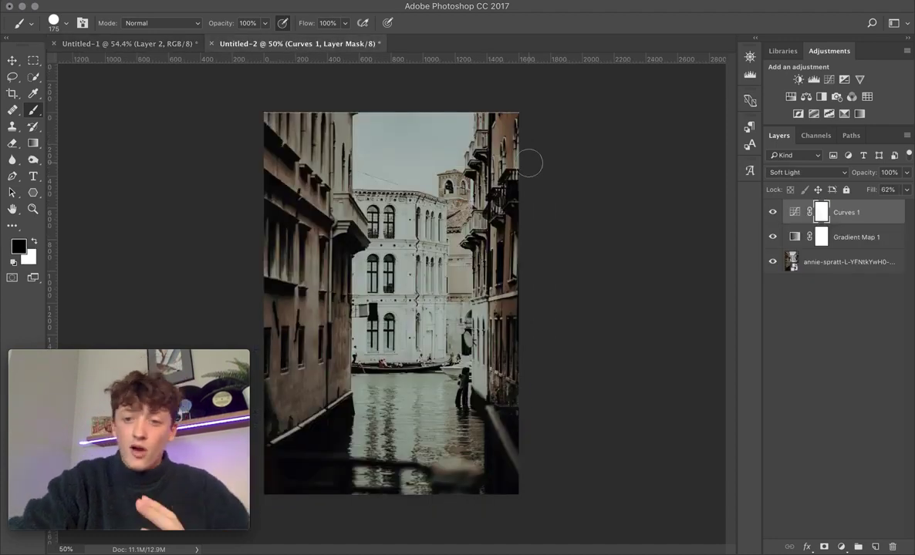
click(861, 263)
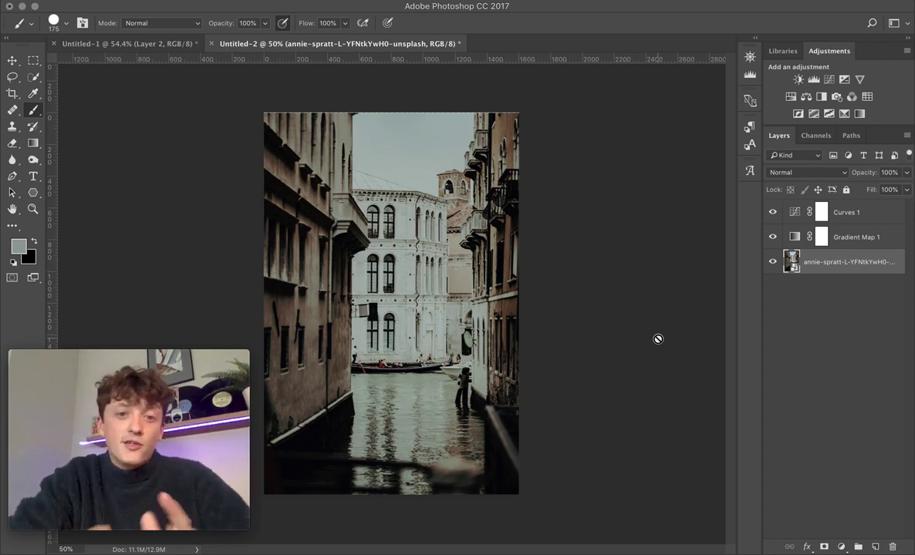
click(152, 42)
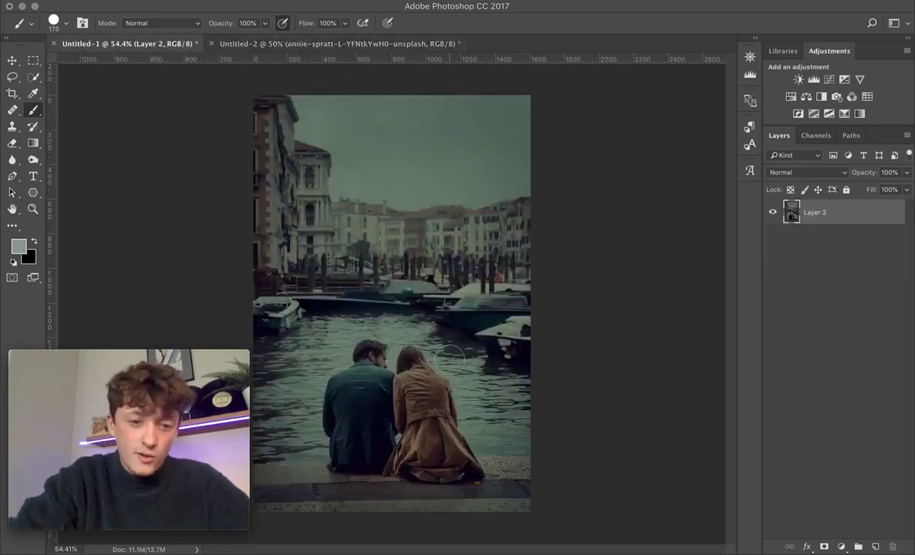
- Add another Curves adjustment above Curves 1 in Untitled-2, with RGB curve points at the shadows, midtones and highlights
click(337, 44)
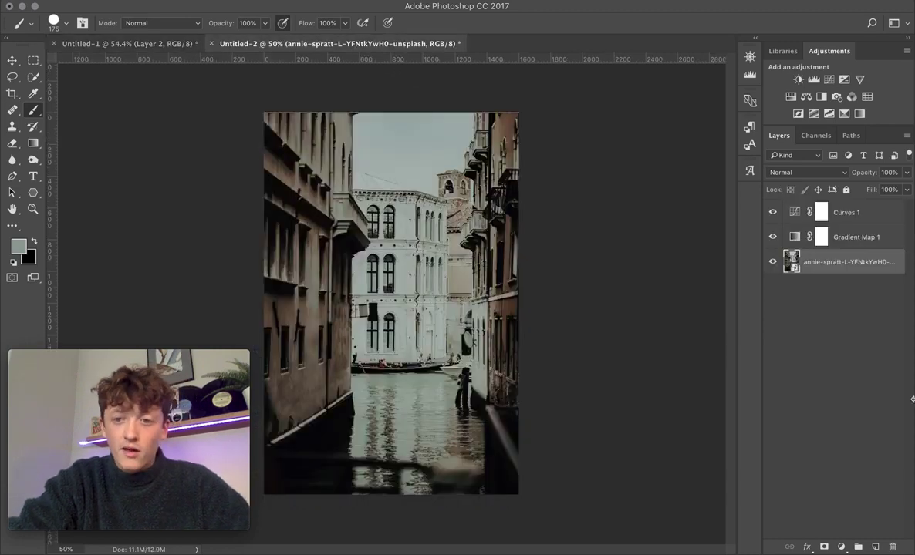
click(858, 221)
click(841, 546)
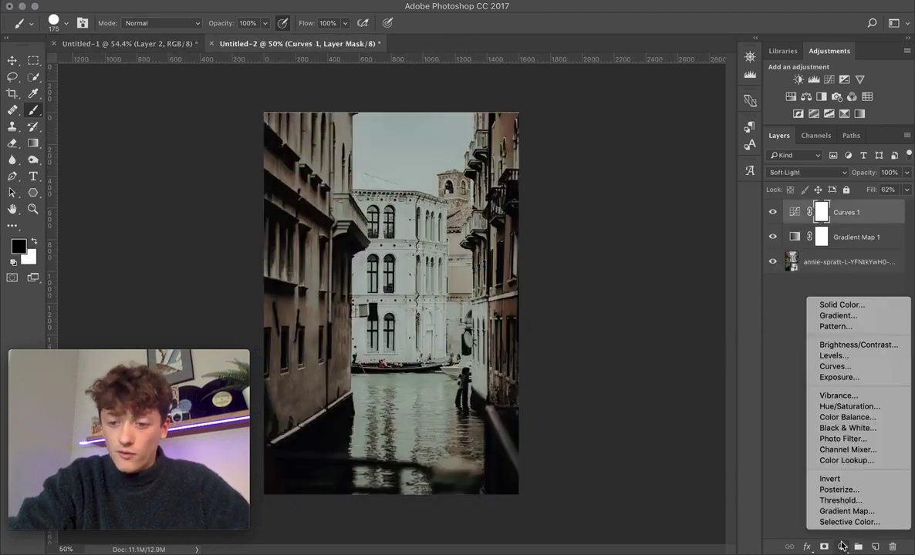
click(832, 368)
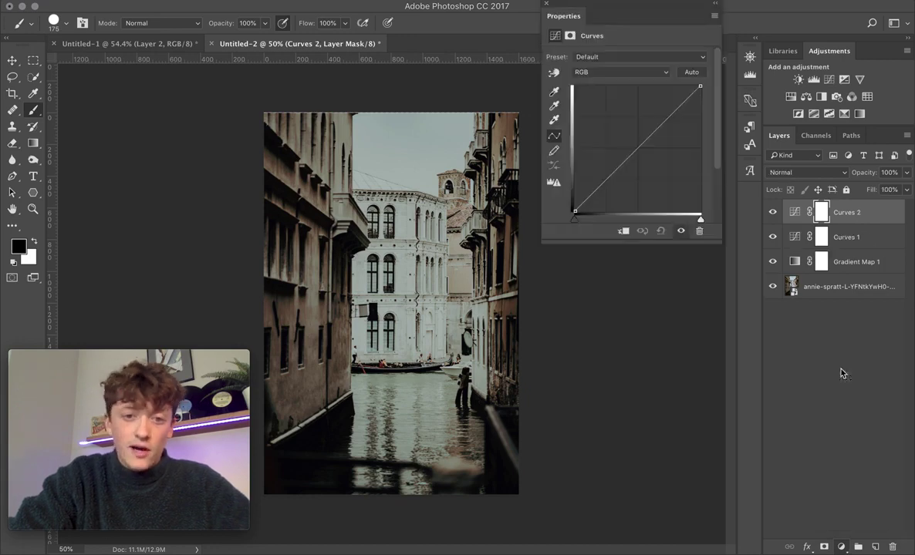
click(637, 147)
click(603, 179)
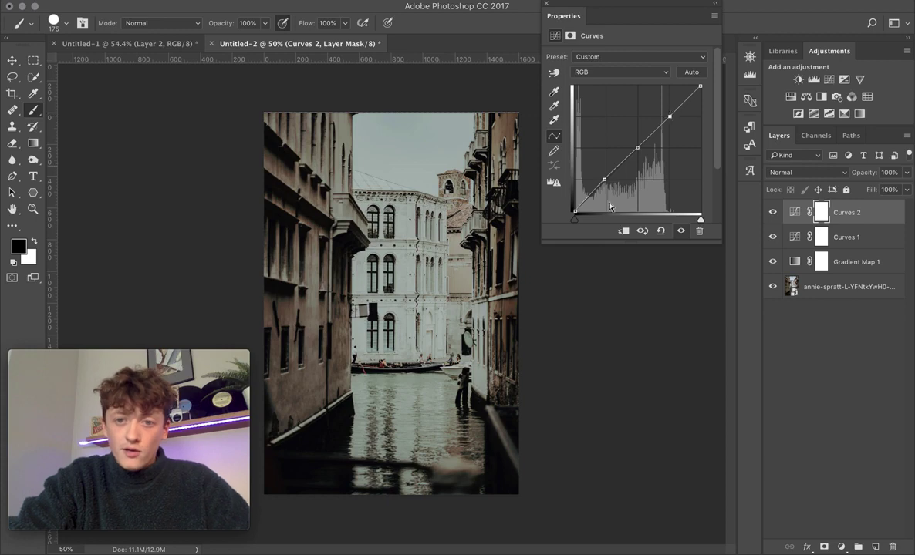
- Shape the new RGB curve into a faded look: raise the black point and shadows, slightly lower the highlights, and lower the white point
drag(574, 211, 571, 202)
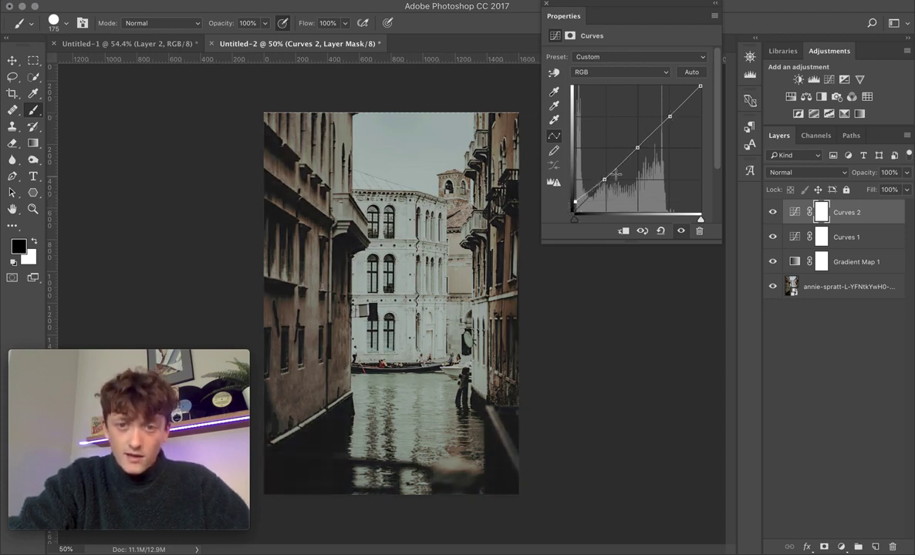
drag(604, 179, 604, 171)
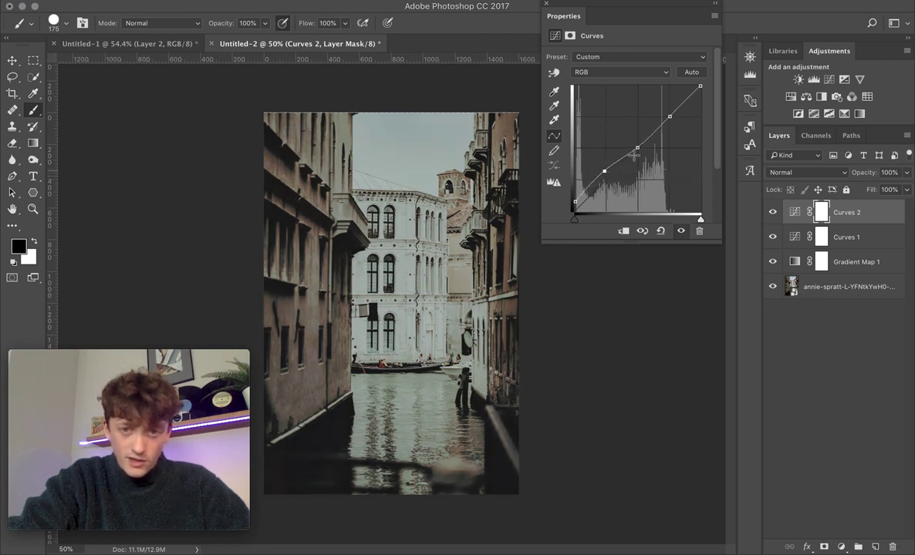
drag(669, 116, 669, 119)
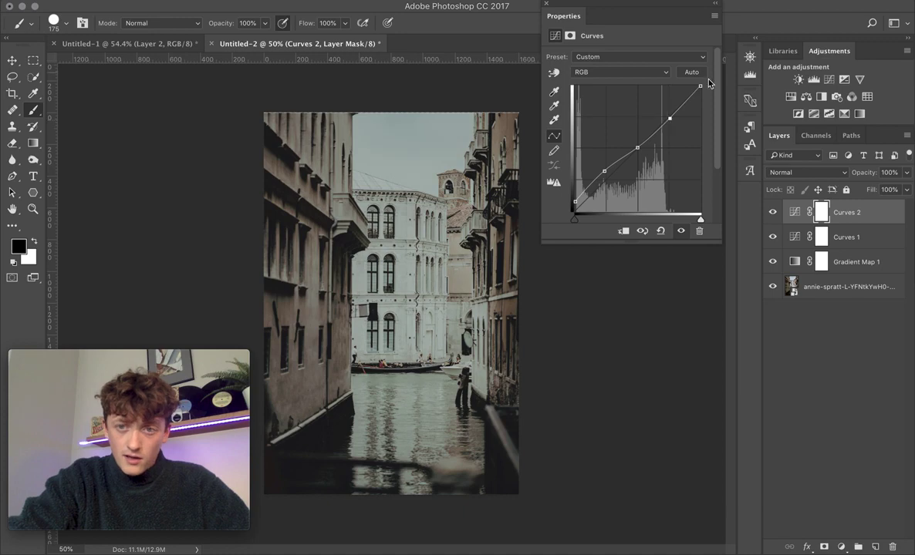
drag(700, 87, 711, 106)
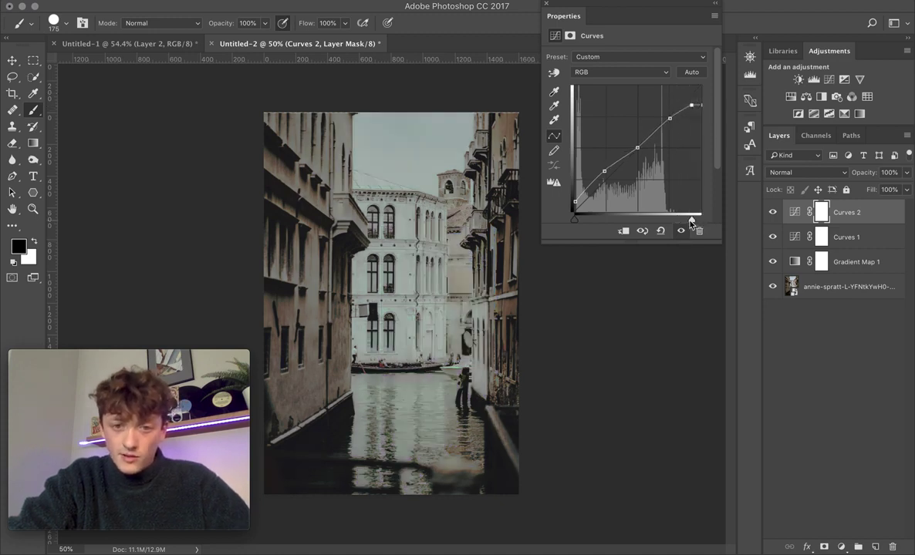
drag(691, 222, 713, 222)
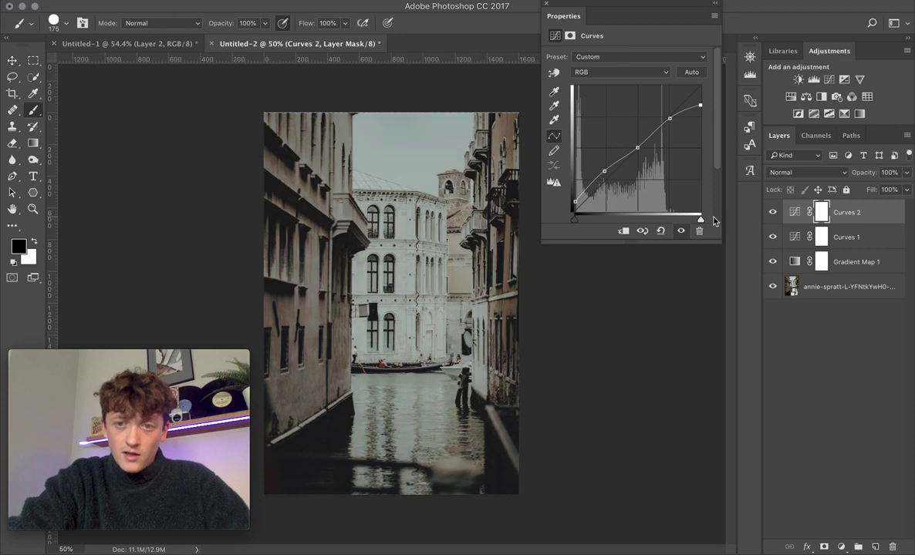
click(546, 7)
- Compare the canal photo with and without the Curves 2 adjustment
click(772, 212)
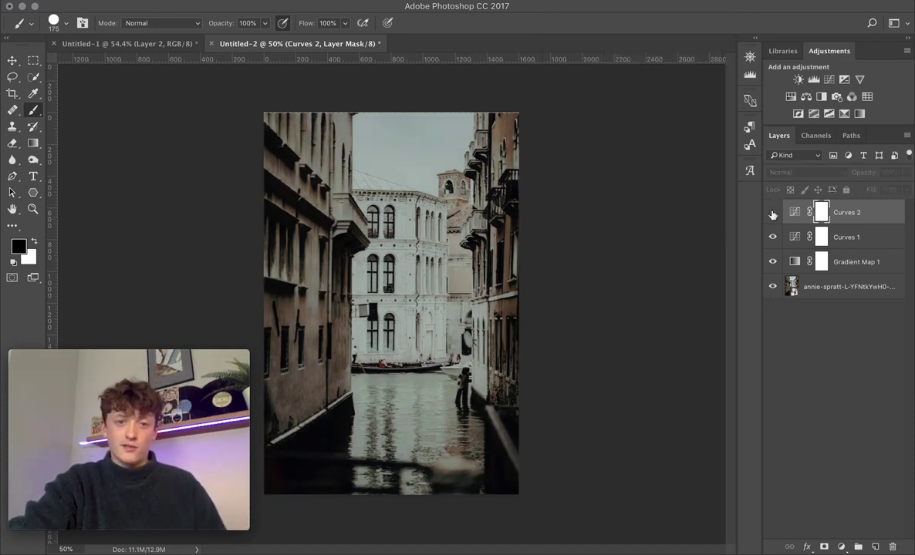
click(772, 212)
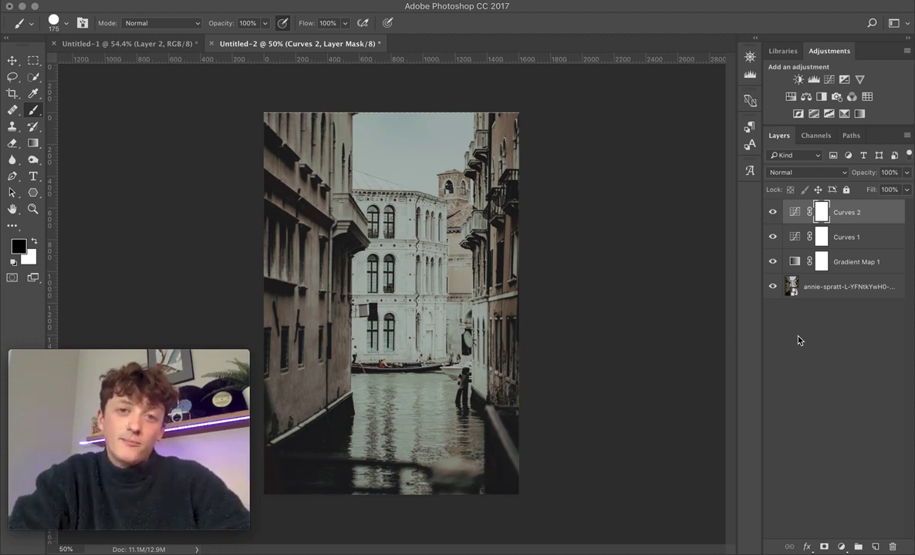
key(super+Tab)
key(super+Tab)
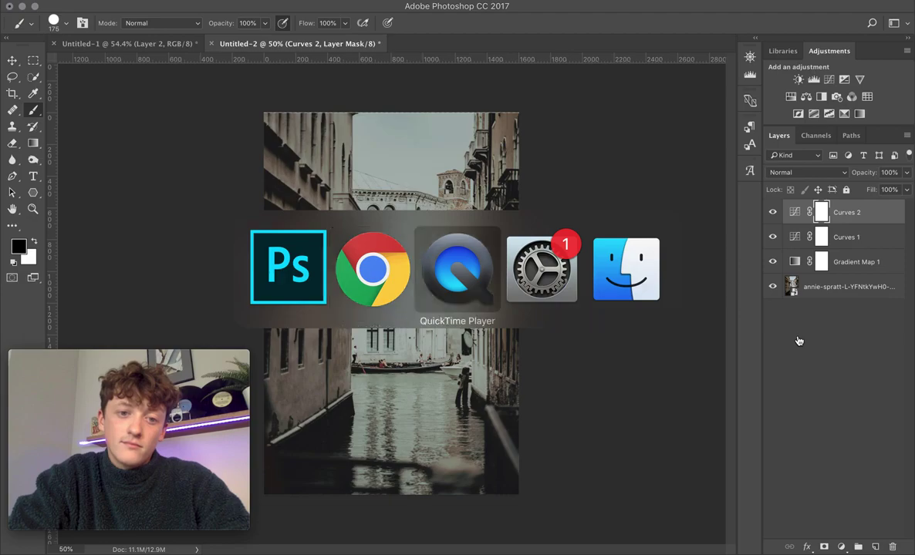